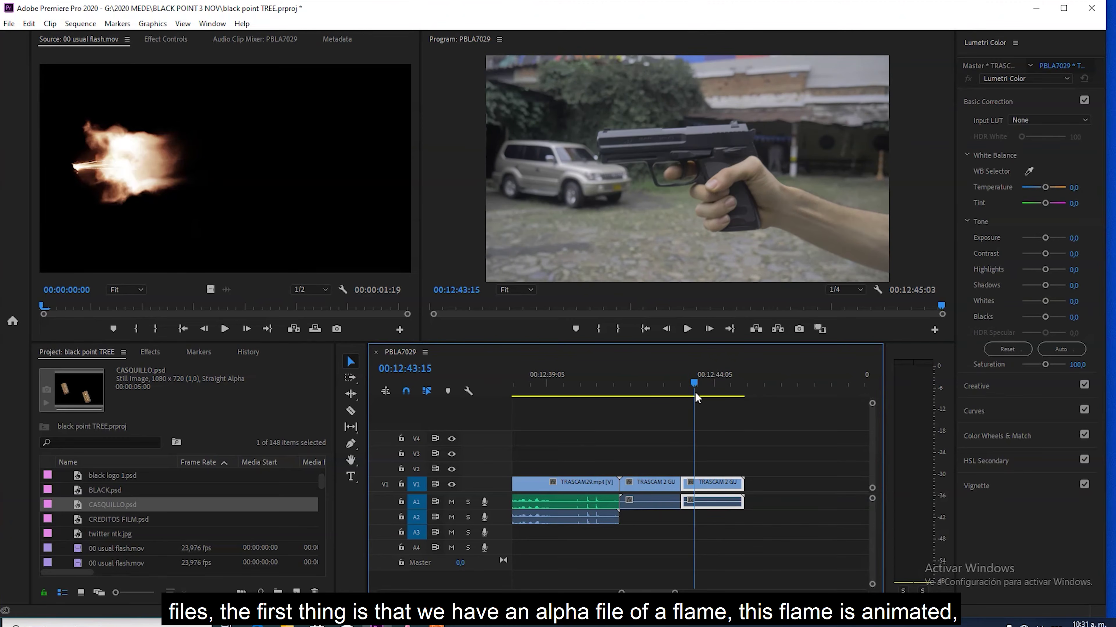
Step: Preview the muzzle flash animation of 00 usual flash.mov in the source monitor and return to its first frame
left_click(147, 158)
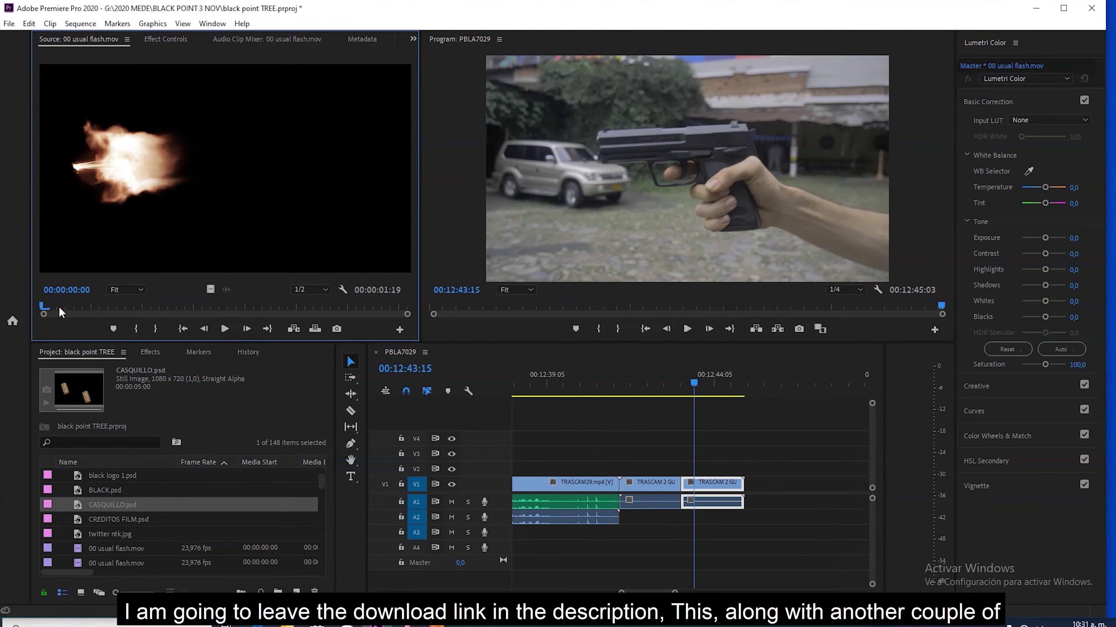
left_click(131, 306)
left_click_drag(133, 306, 52, 310)
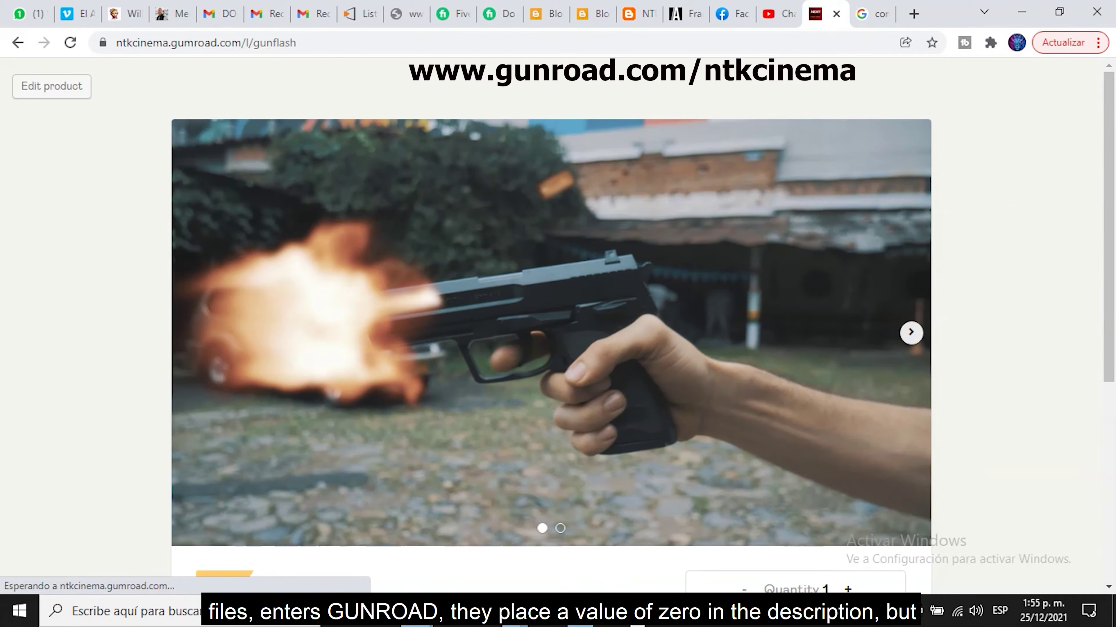
Step: In the browser, request the GUN SHOT TUTORIAL ARTS files on the Gumroad product page at a price of $0
scroll(551, 325, "down", 2)
scroll(551, 325, "down", 3)
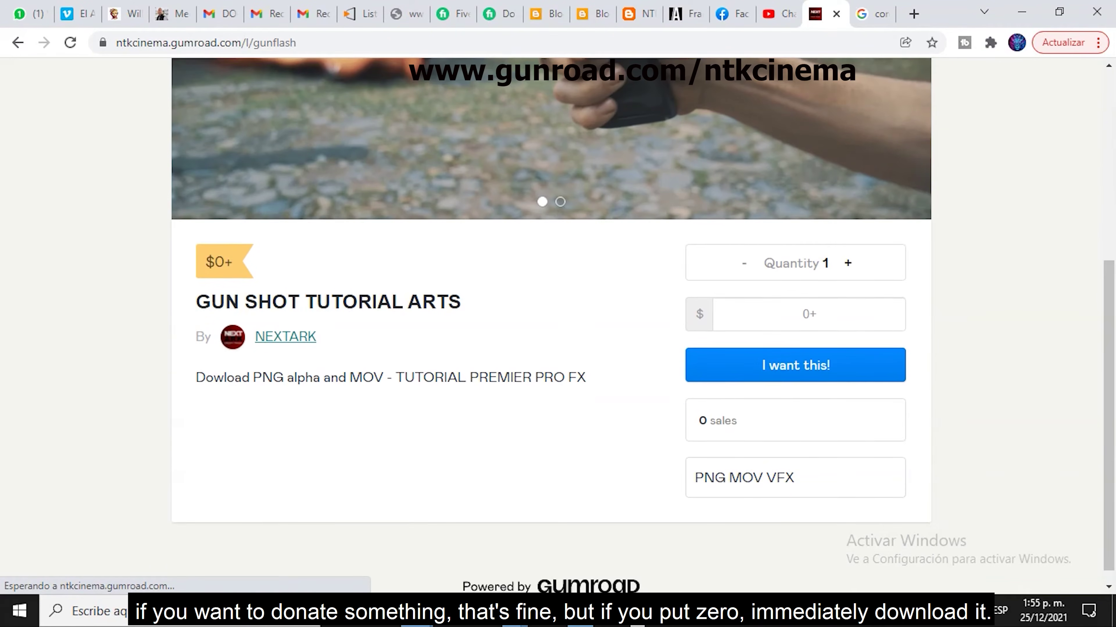
left_click(809, 314)
type("0")
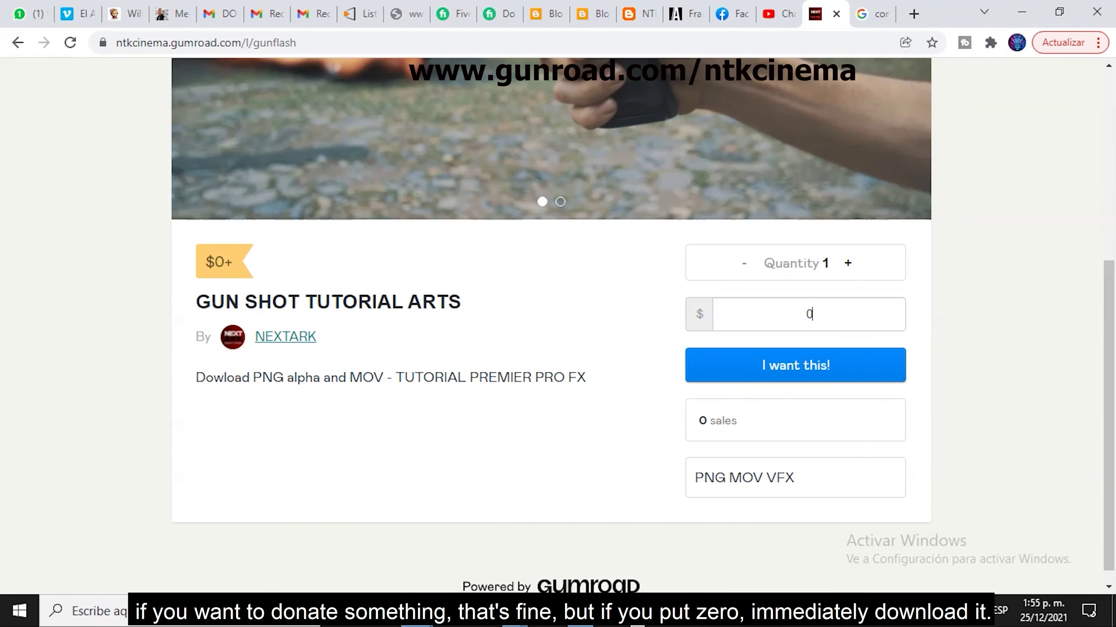
left_click(795, 365)
left_click(557, 316)
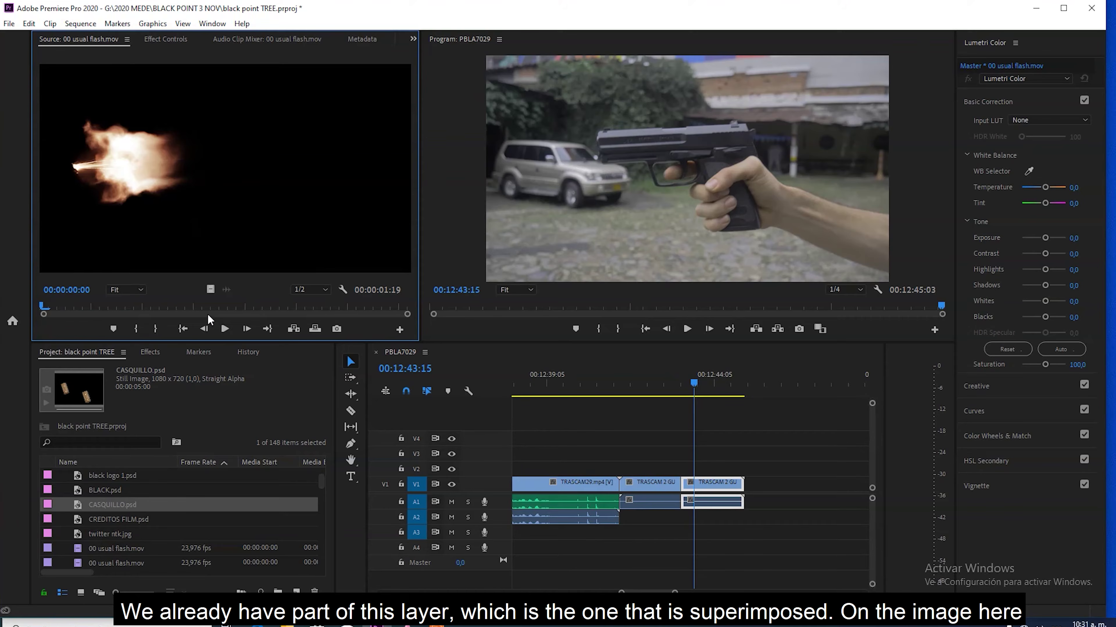
Step: Place 00 usual flash.mov on V2 above the last TRASCAM 2 GUN clip and open CASQUILLO.psd in the source monitor
left_click_drag(209, 290, 681, 469)
left_click_drag(705, 383, 683, 394)
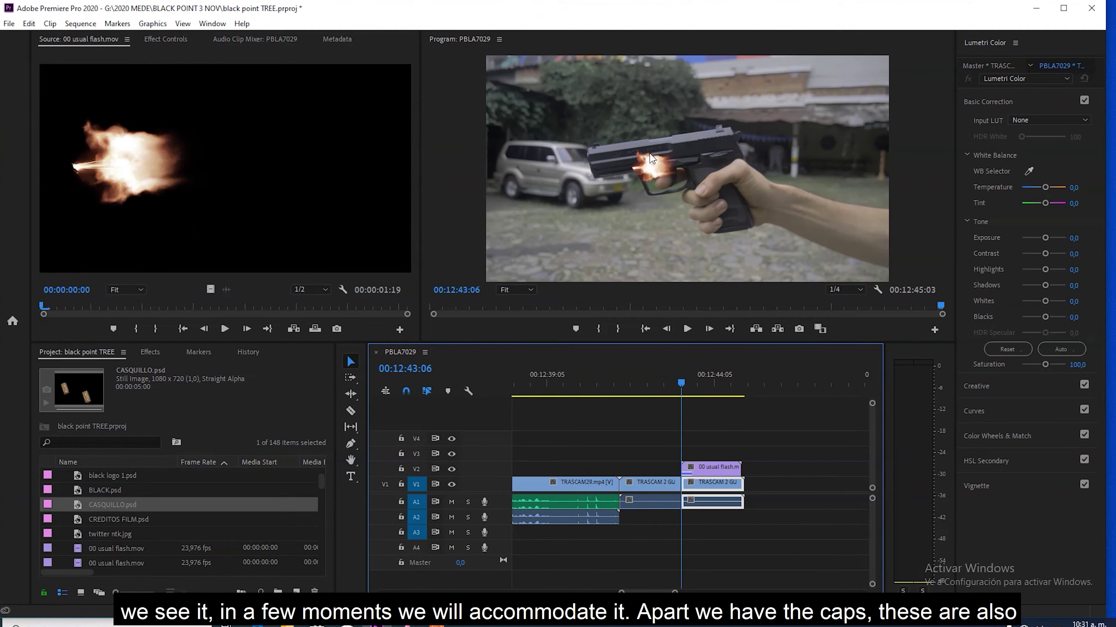
double_click(73, 391)
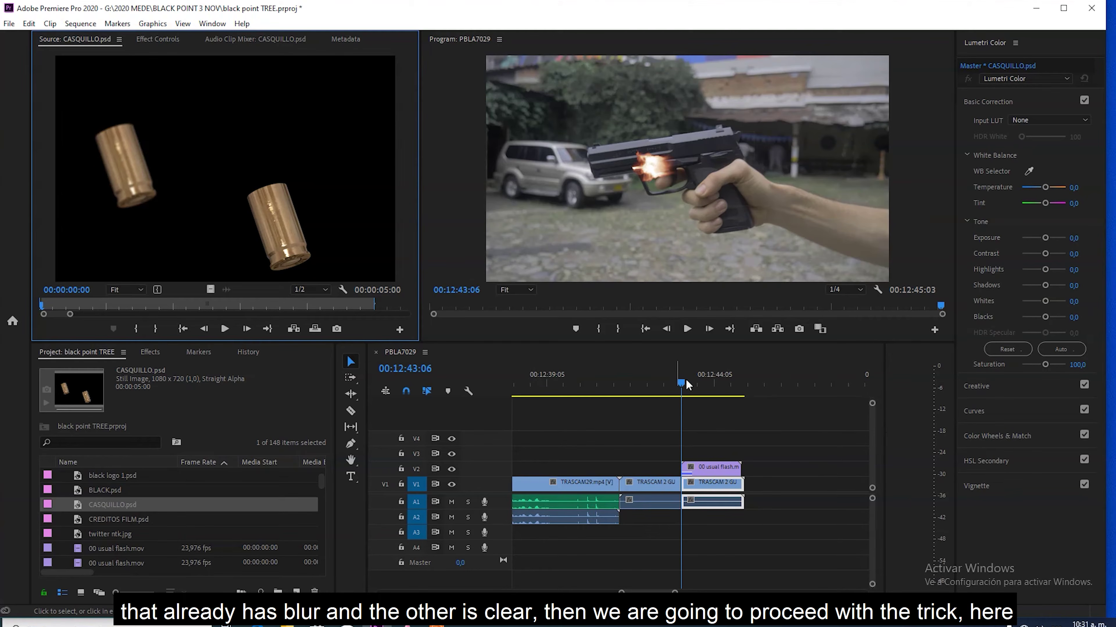
Step: Move the flash clip off the gun shot to check the raw footage, and return it to 00:12:43:06 on V2
left_click_drag(670, 381, 684, 387)
left_click_drag(696, 469, 771, 469)
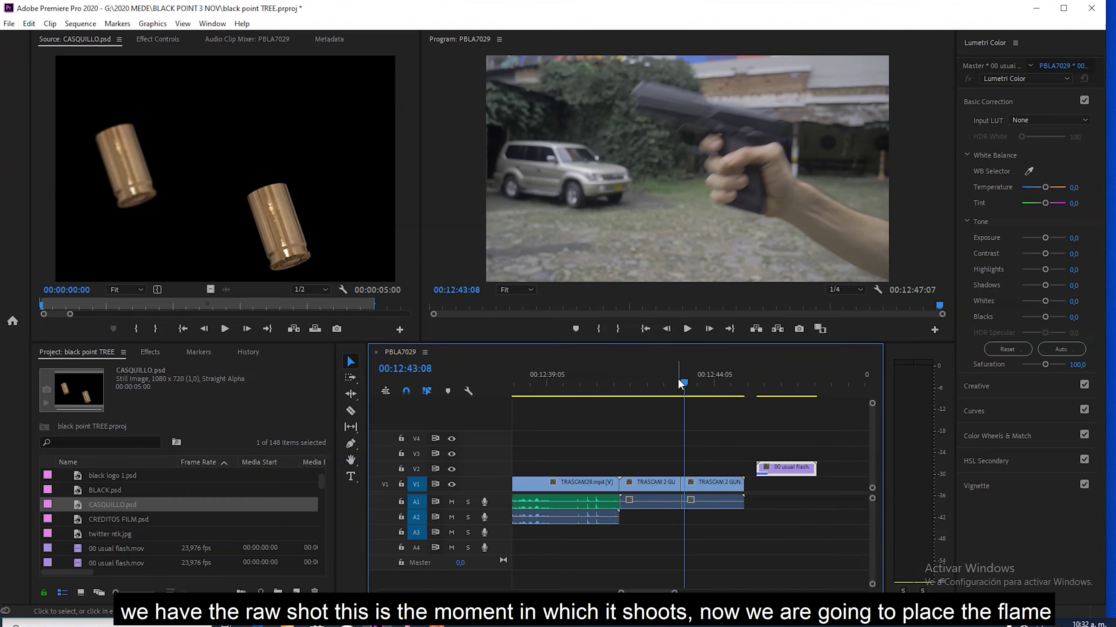
left_click_drag(687, 381, 681, 386)
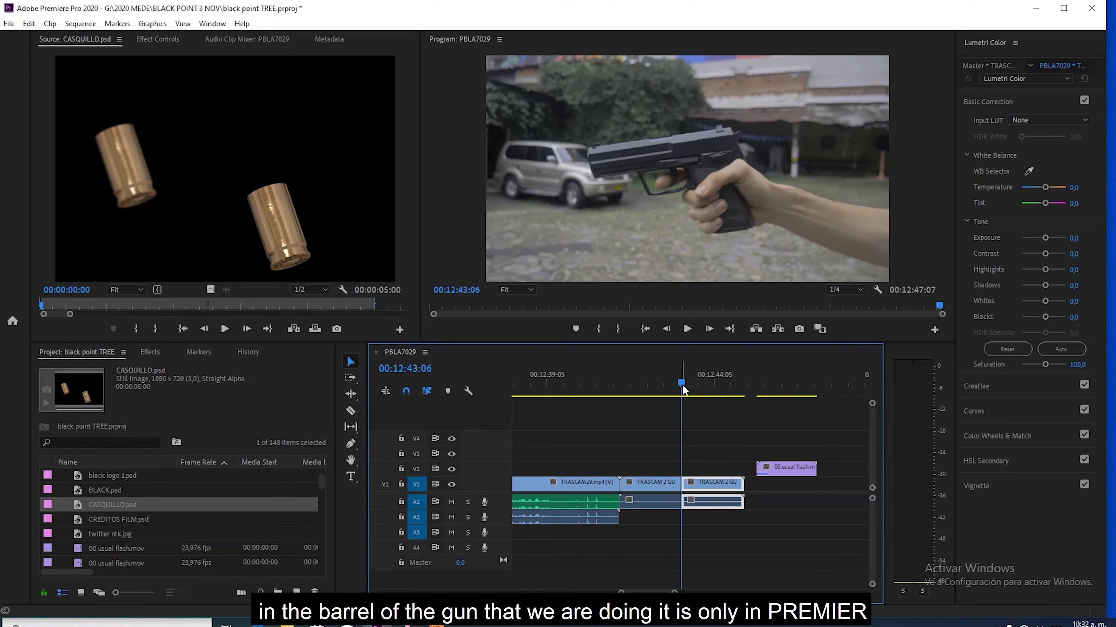
left_click_drag(795, 470, 720, 468)
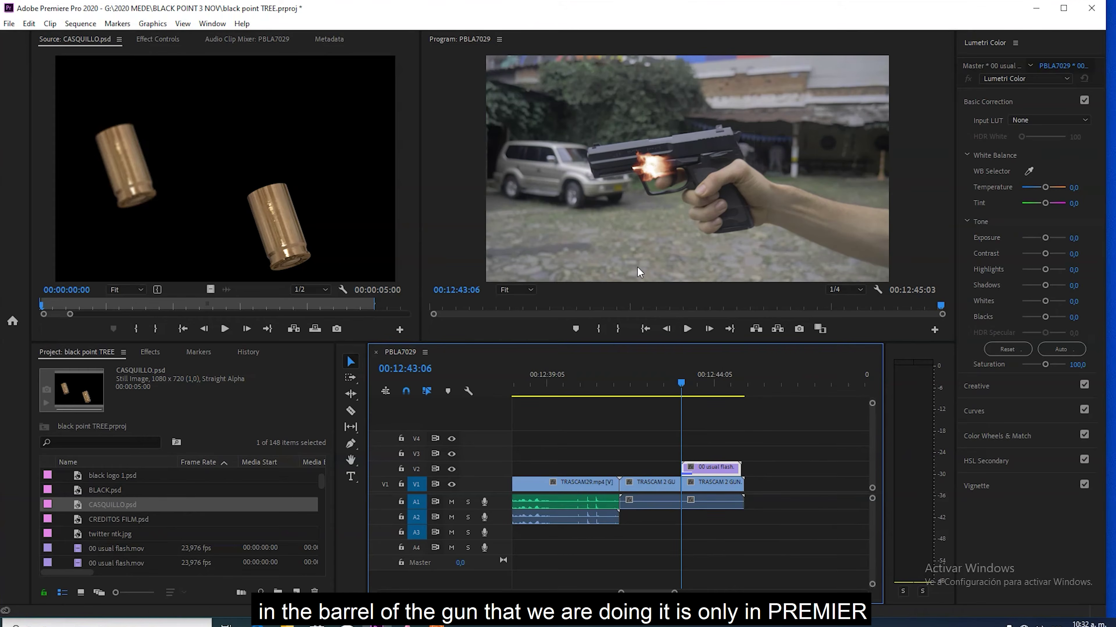
Step: Position the muzzle flash at the gun barrel, scaling it to about 330% and rotating it to about -185°
left_click(653, 154)
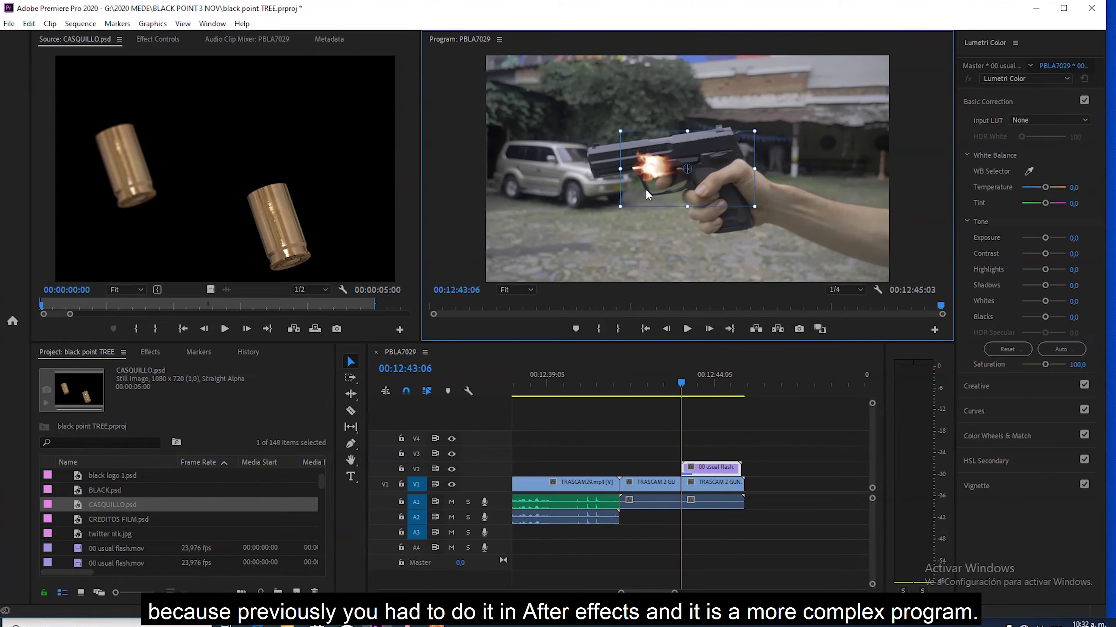
left_click_drag(624, 173, 566, 169)
left_click_drag(729, 207, 680, 196)
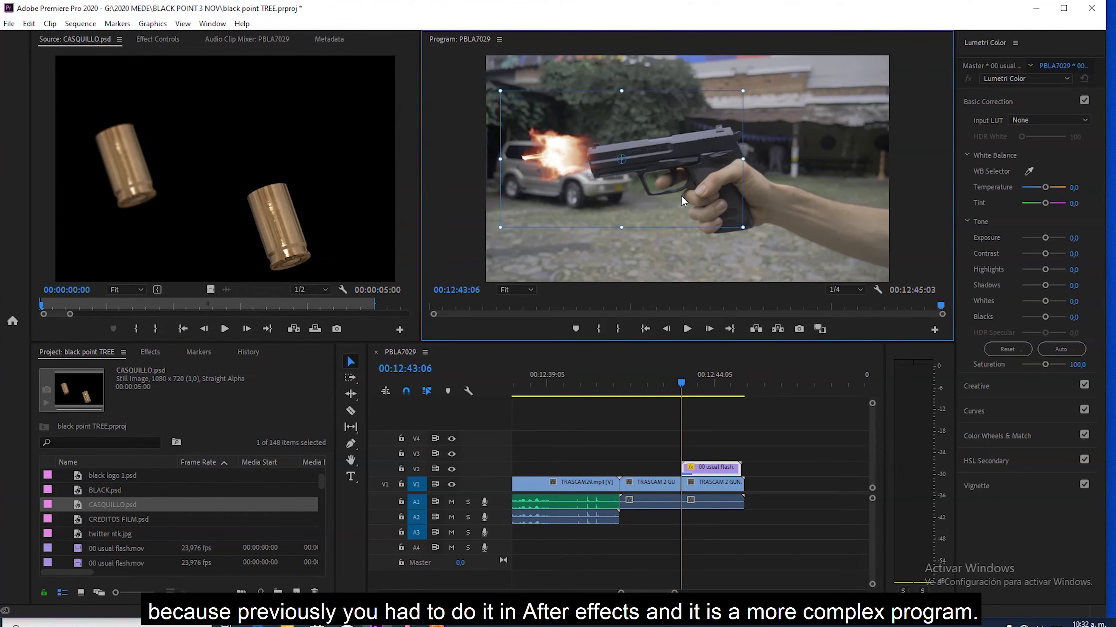
left_click_drag(759, 161, 461, 183)
left_click_drag(678, 179, 553, 194)
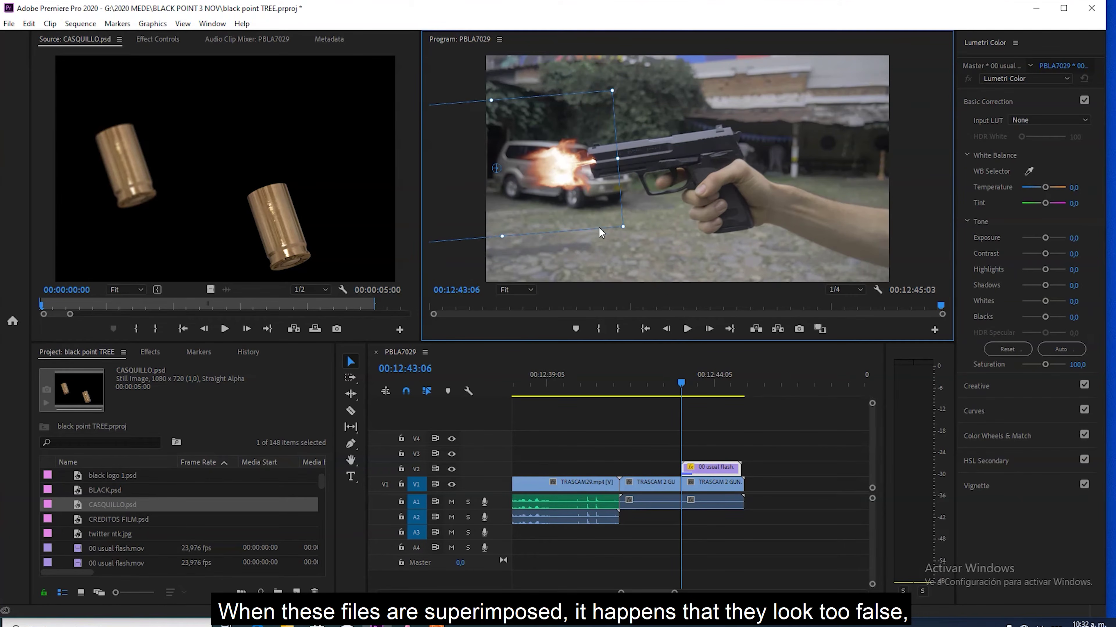
left_click_drag(618, 226, 582, 214)
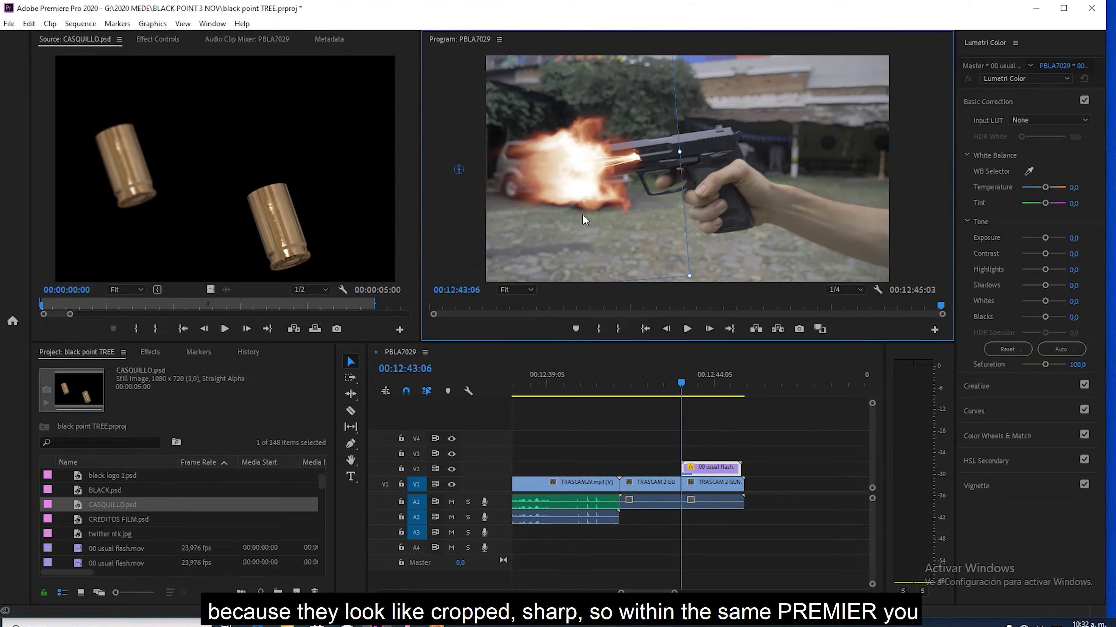
Step: Play back the gun shot with the overlaid flash and return the playhead to 00:12:43:06
left_click(678, 383)
key("space")
key("space")
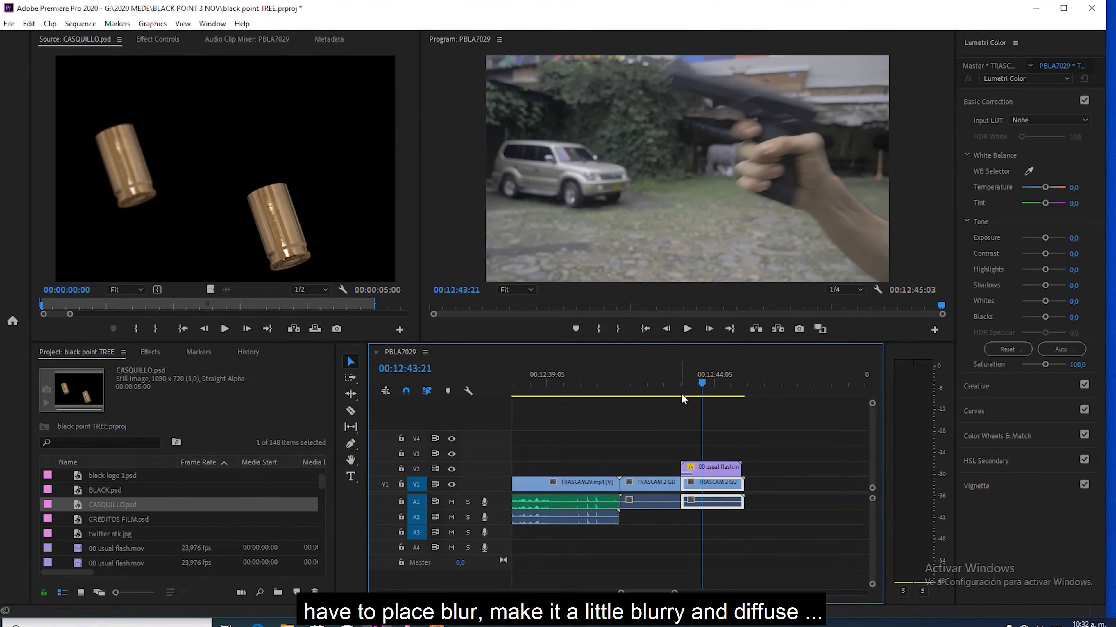
left_click_drag(677, 382, 681, 384)
left_click(682, 382)
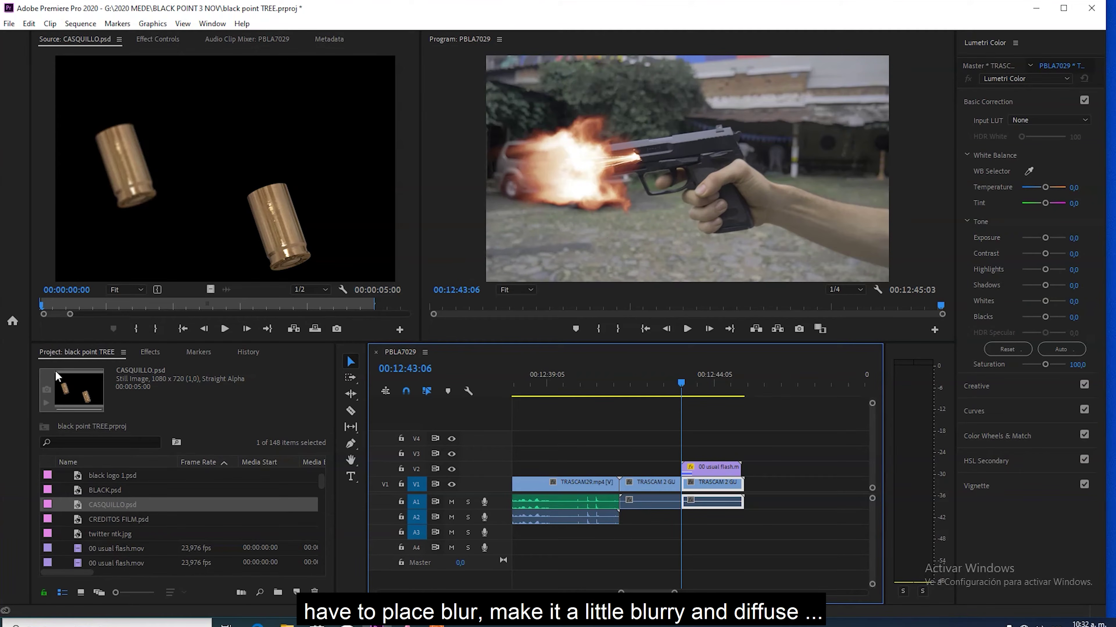
Step: Search the effects for "GAUS" and apply Gaussian Blur to the 00 usual flash.mov clip on V2
left_click(147, 352)
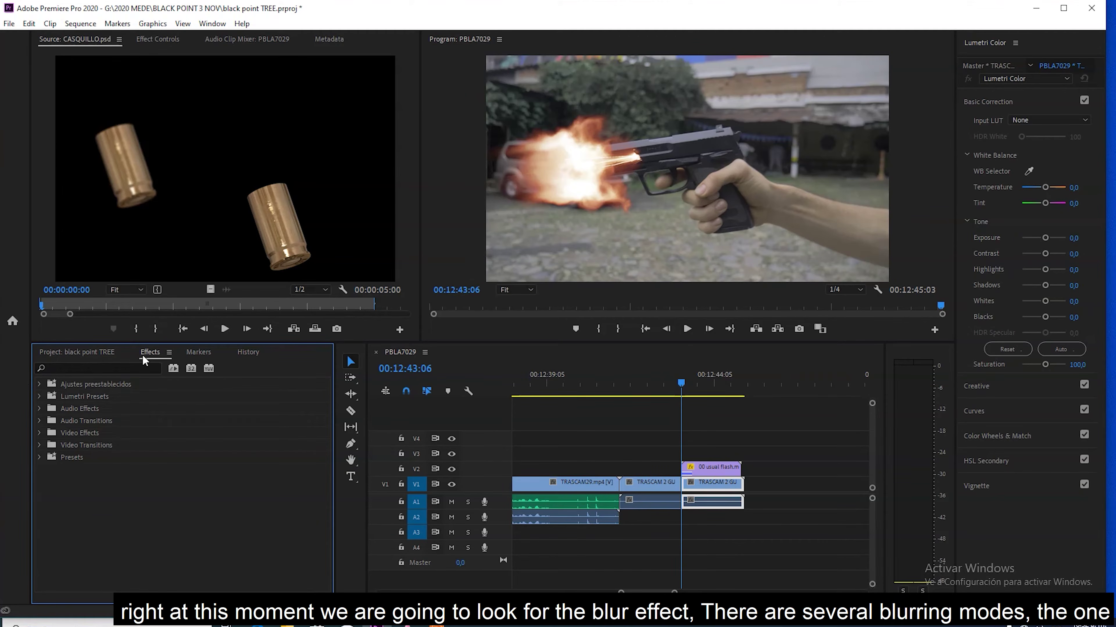
left_click(115, 368)
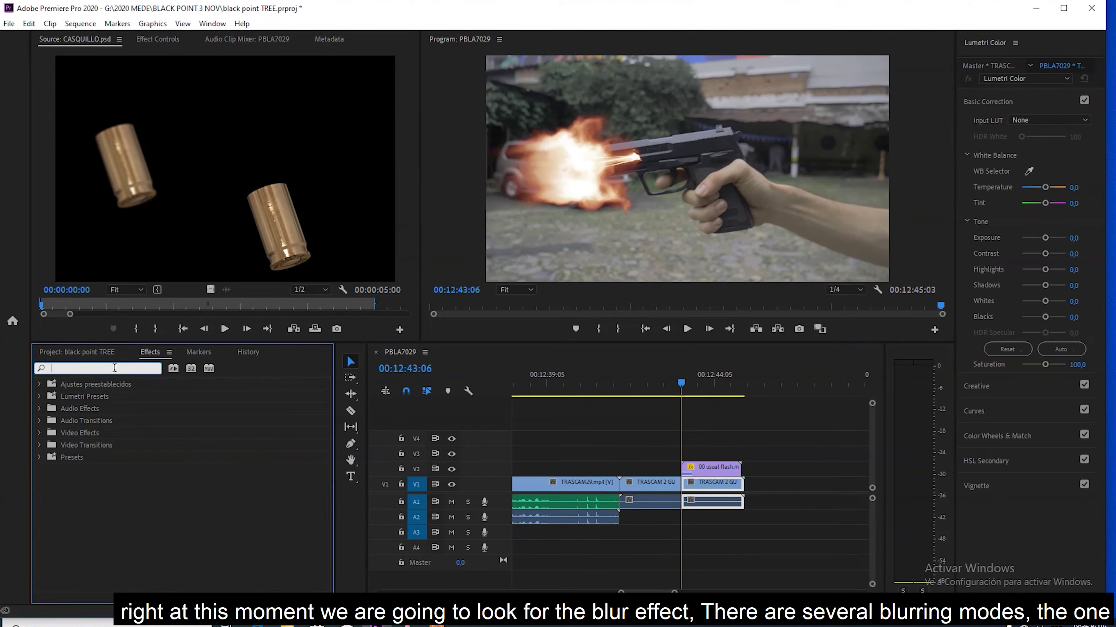
type("GAUS")
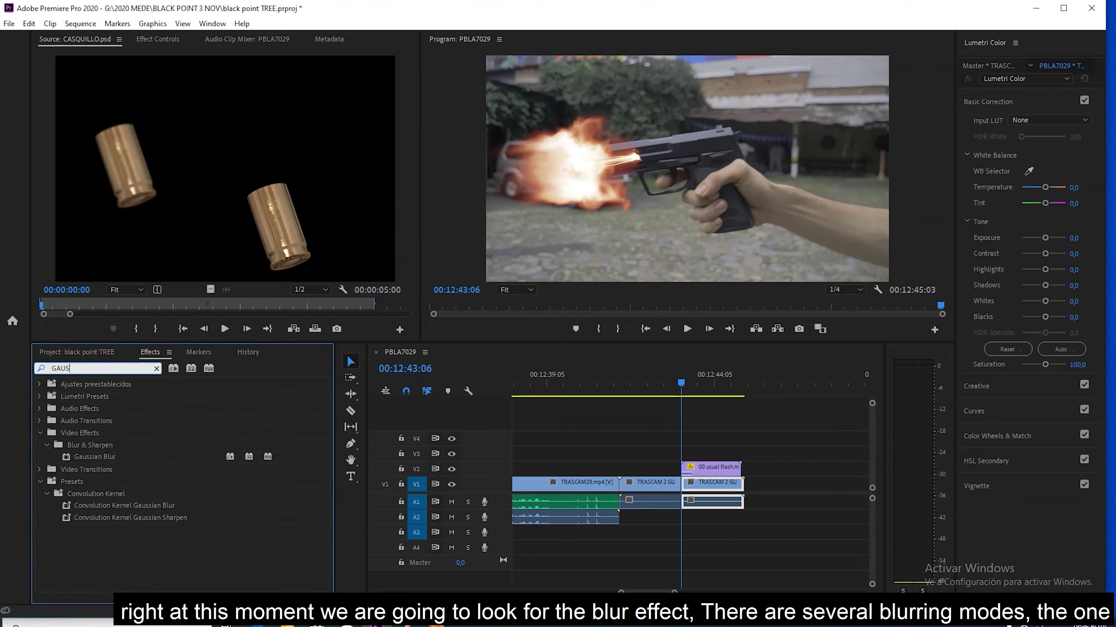
type("A")
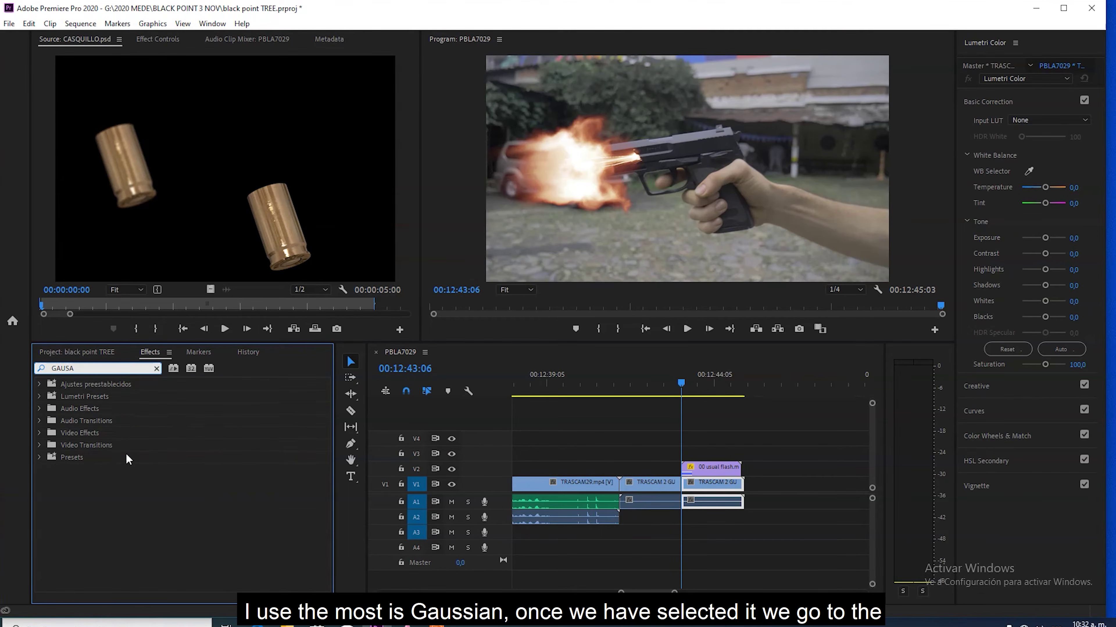
key("BackSpace")
left_click_drag(107, 455, 712, 469)
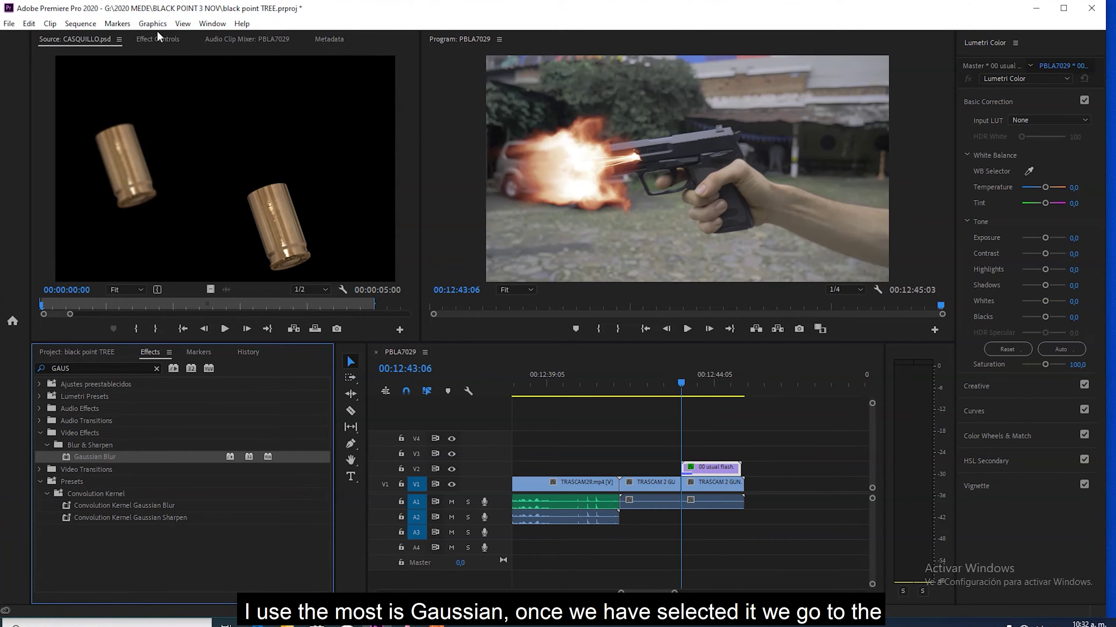
Step: Set the flash's Gaussian Blur blurriness to 17 and shift the flash to a position of about -375, 1022
left_click(155, 40)
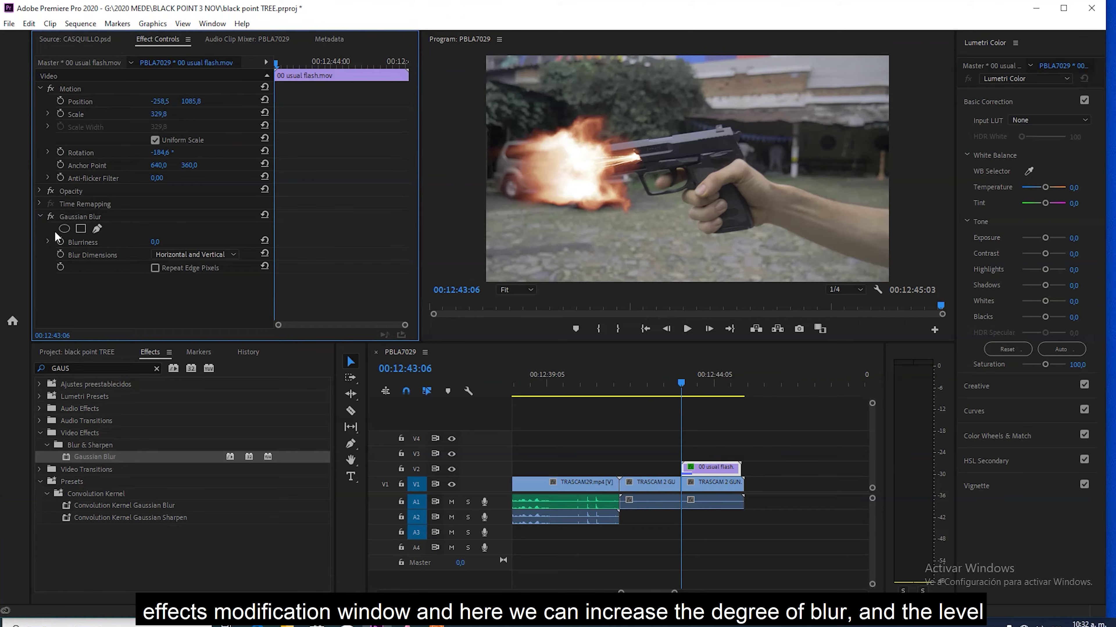
mouse_move(152, 243)
left_mouse_down()
mouse_move(207, 243)
mouse_move(162, 242)
left_mouse_up()
left_click(571, 186)
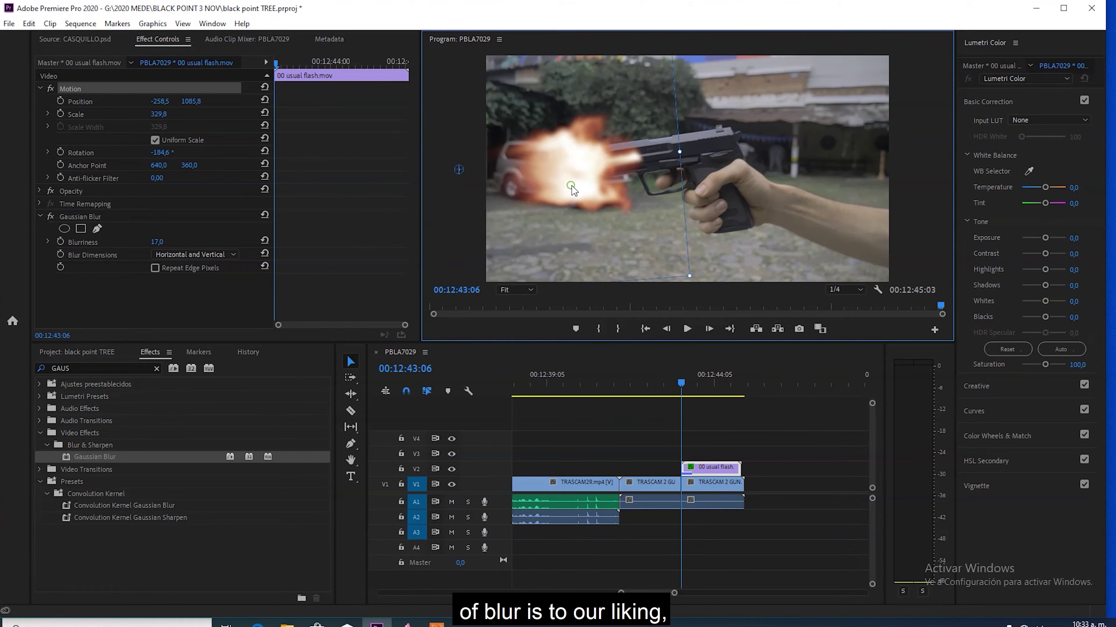
mouse_move(571, 186)
left_mouse_down()
mouse_move(480, 222)
mouse_move(582, 196)
mouse_move(571, 187)
left_mouse_up()
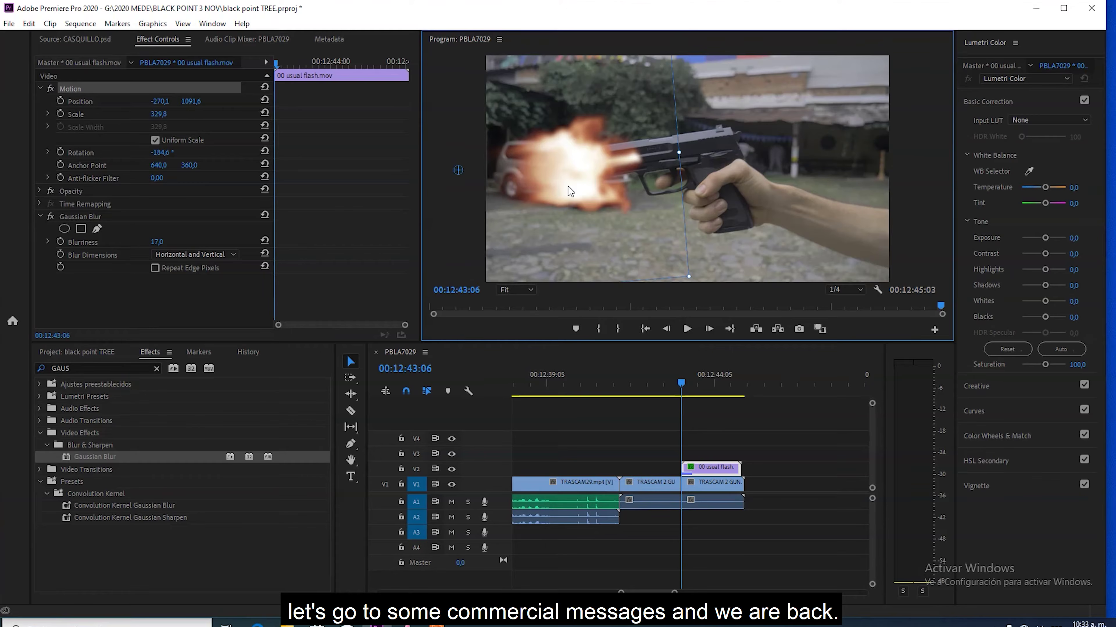
mouse_move(568, 187)
left_mouse_down()
mouse_move(556, 191)
mouse_move(559, 179)
left_mouse_up()
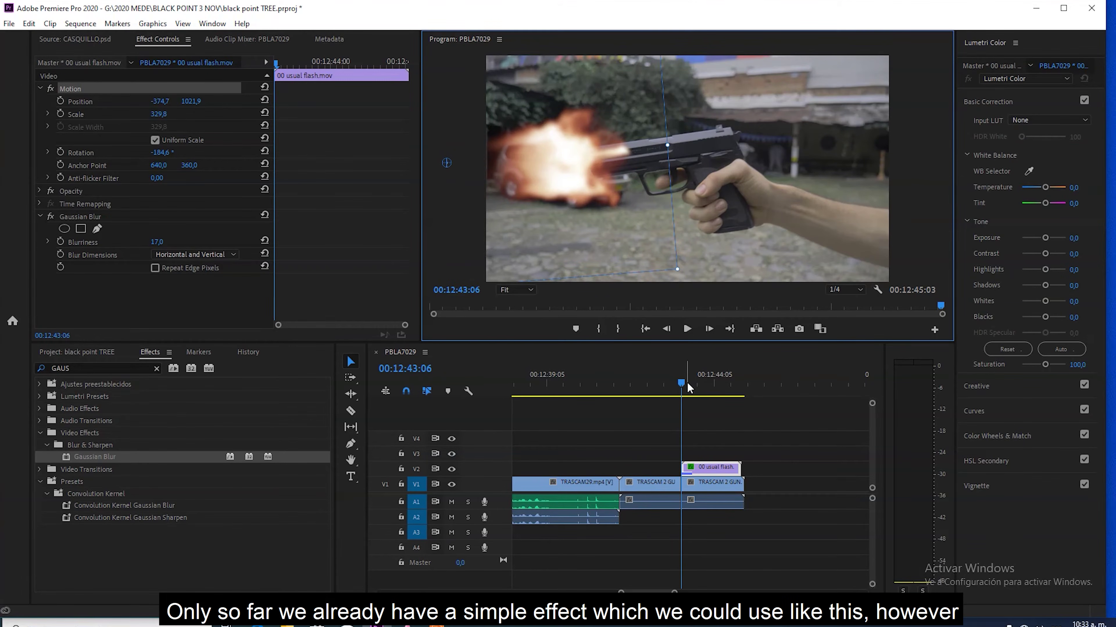
Step: Review the blurred muzzle flash in playback from just before the shot, ending at 00:12:43:06
left_click(679, 384)
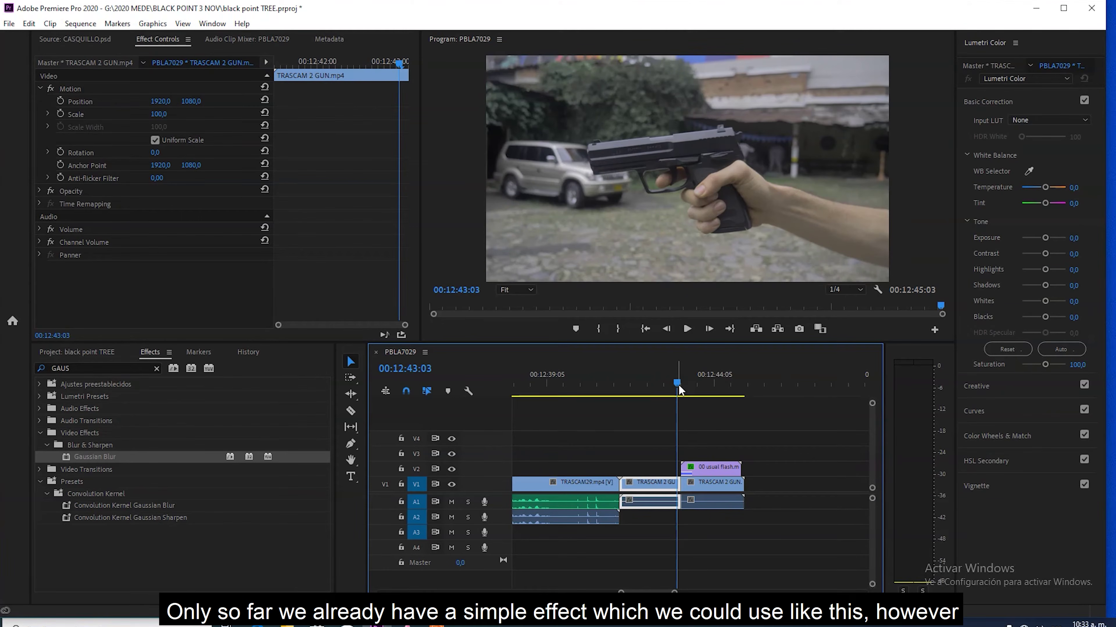
key("space")
key("space")
left_click_drag(678, 384, 683, 389)
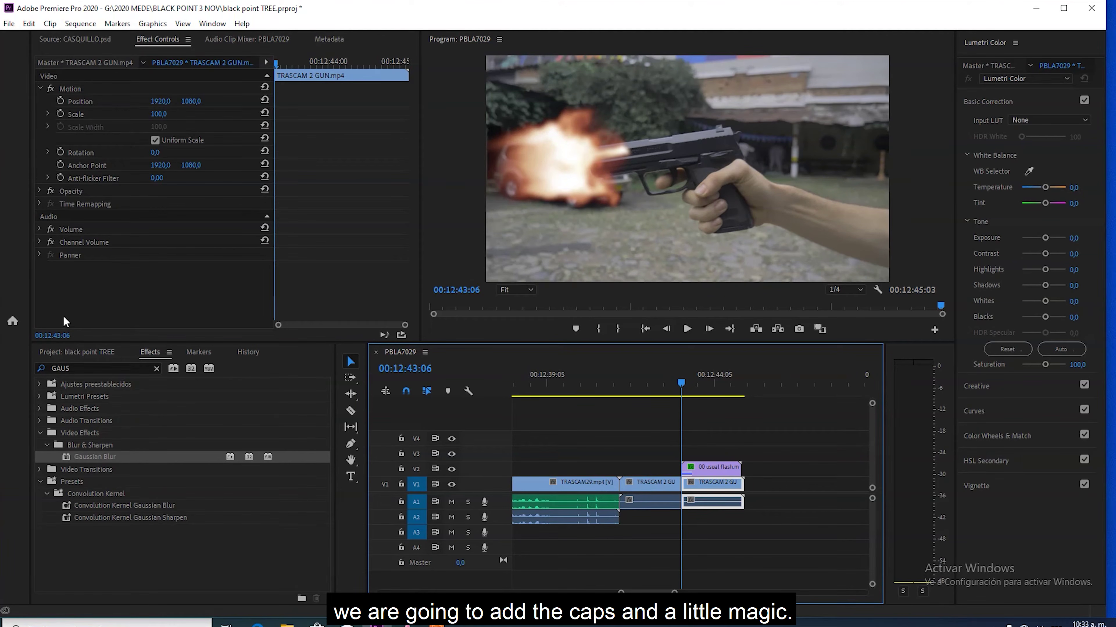
Step: Import CASQUILLO.psd again as individual layers, including only the Capa 2 shell casing layer
left_click(83, 354)
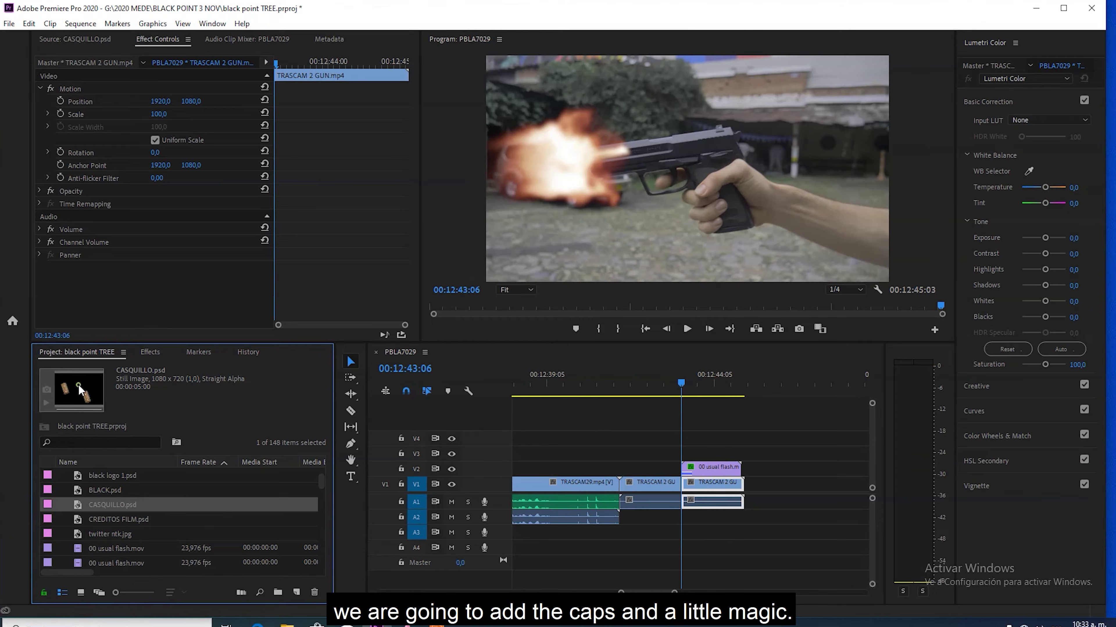
double_click(79, 385)
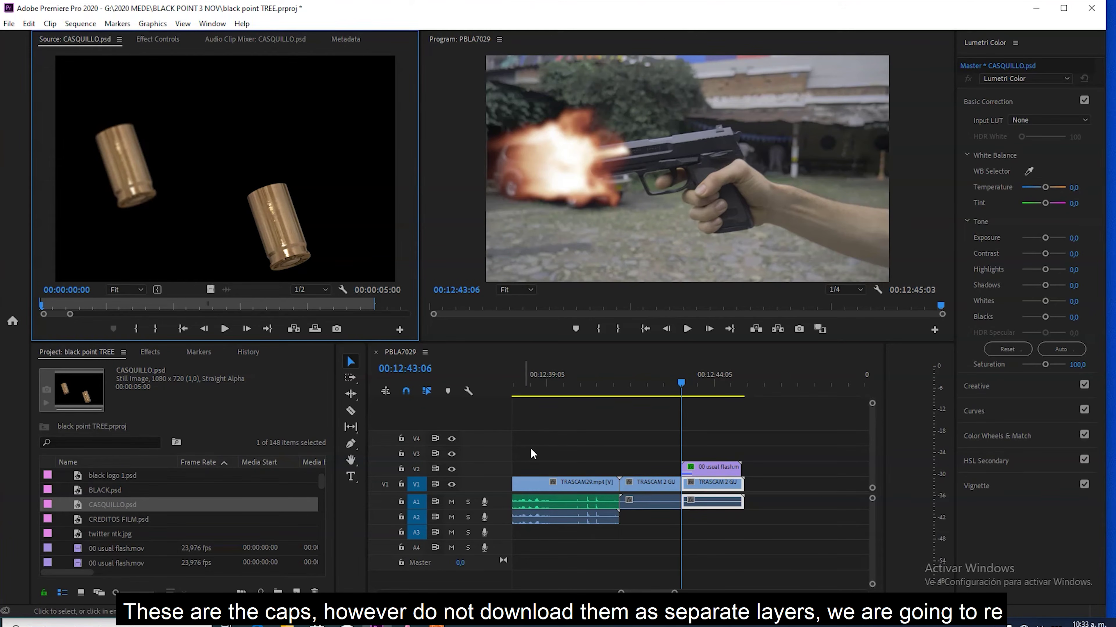
key("ctrl+i")
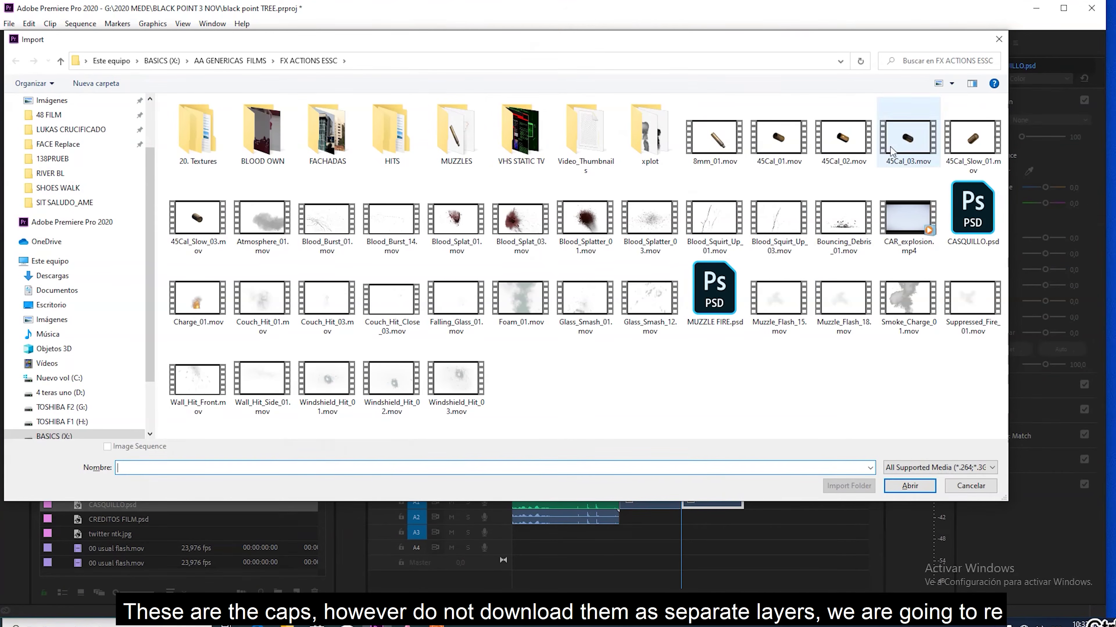
double_click(971, 203)
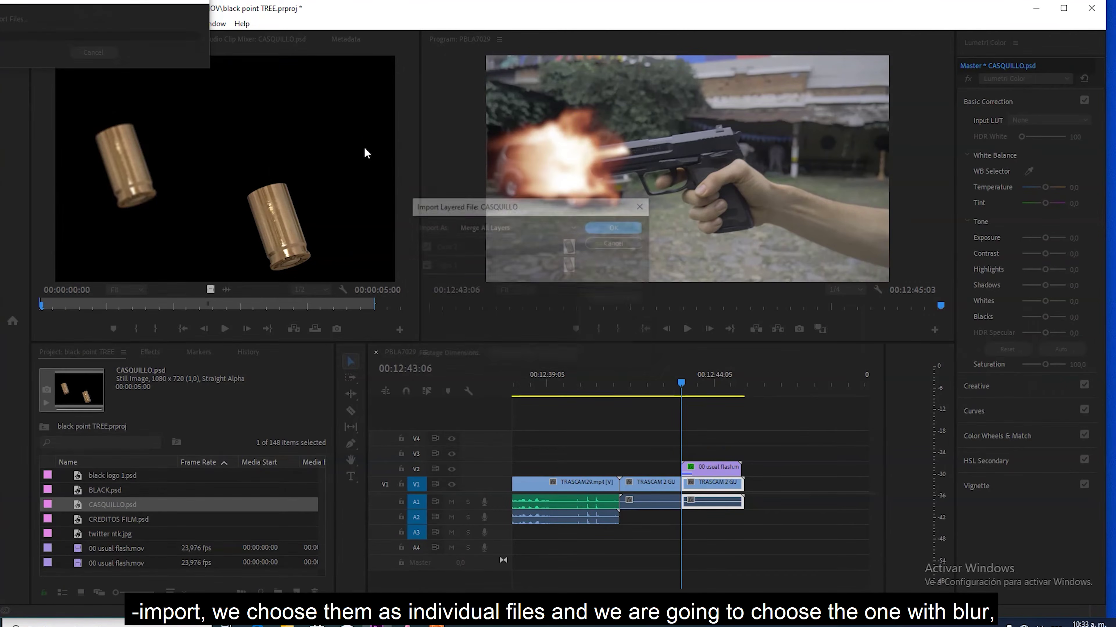
left_click(498, 230)
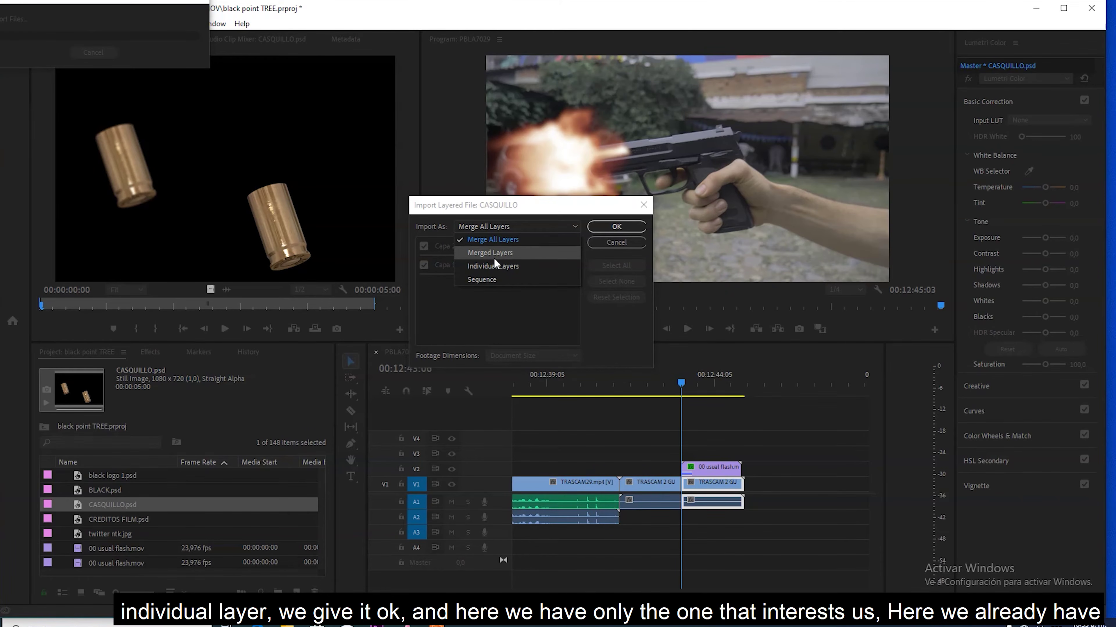
left_click(474, 266)
left_click(419, 267)
left_click(616, 225)
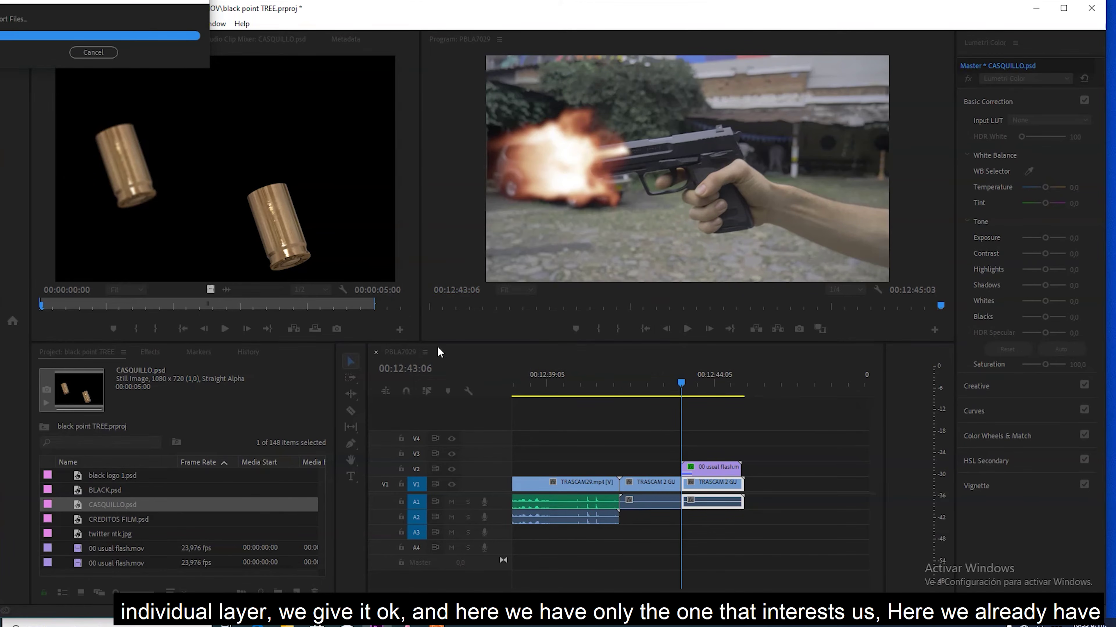
Step: Place Capa 2/CASQUILLO.psd on V3 above the flash clip, starting at 00:12:43:06
left_click_drag(262, 494, 683, 452)
left_click_drag(684, 382, 684, 390)
Step: Move the shell casing just above the gun's slide and trim its V3 clip to a short piece at the start of the shot
left_click(658, 141)
double_click(658, 159)
left_click_drag(658, 169, 662, 130)
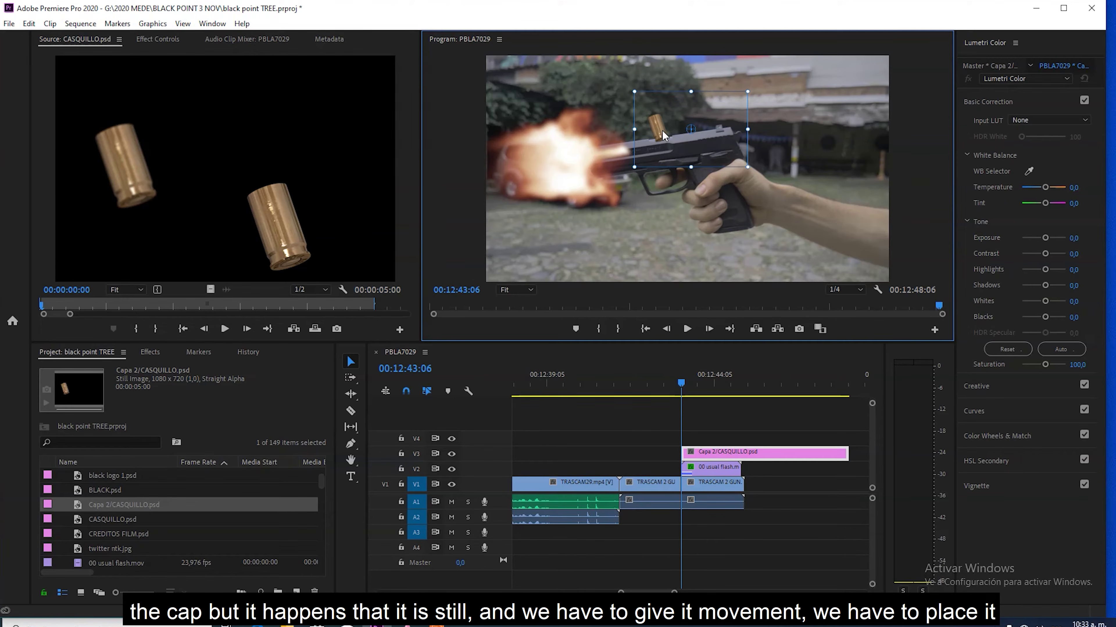
left_click_drag(846, 455, 694, 456)
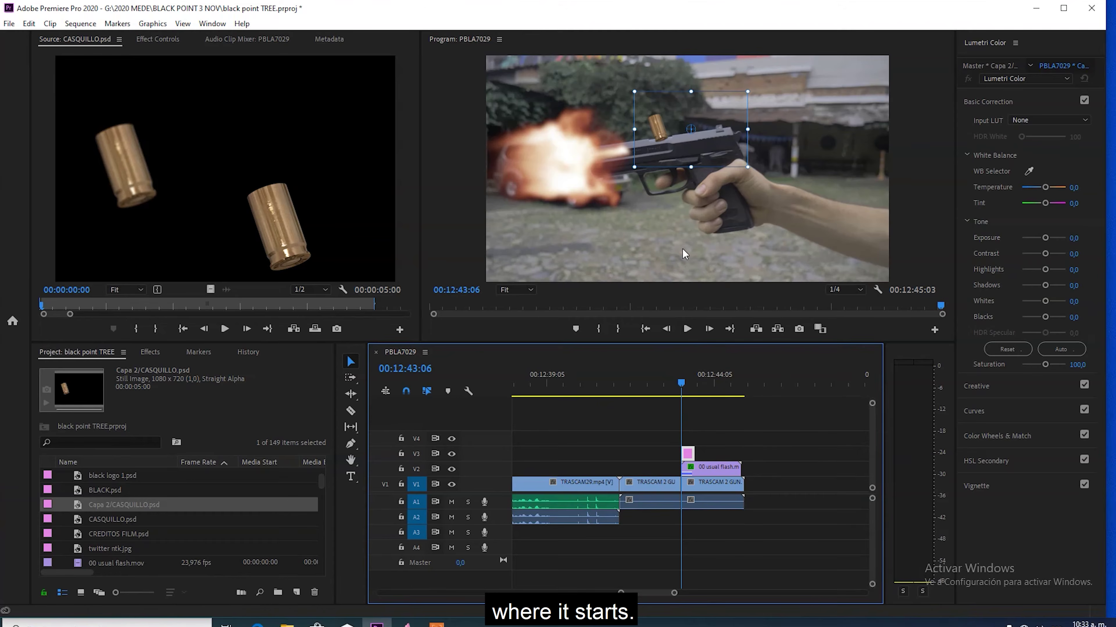
Step: Turn on keyframing for the shell casing's Position, Scale, Rotation, Anchor Point and Anti-flicker Filter at 00:12:43:06
left_click(157, 39)
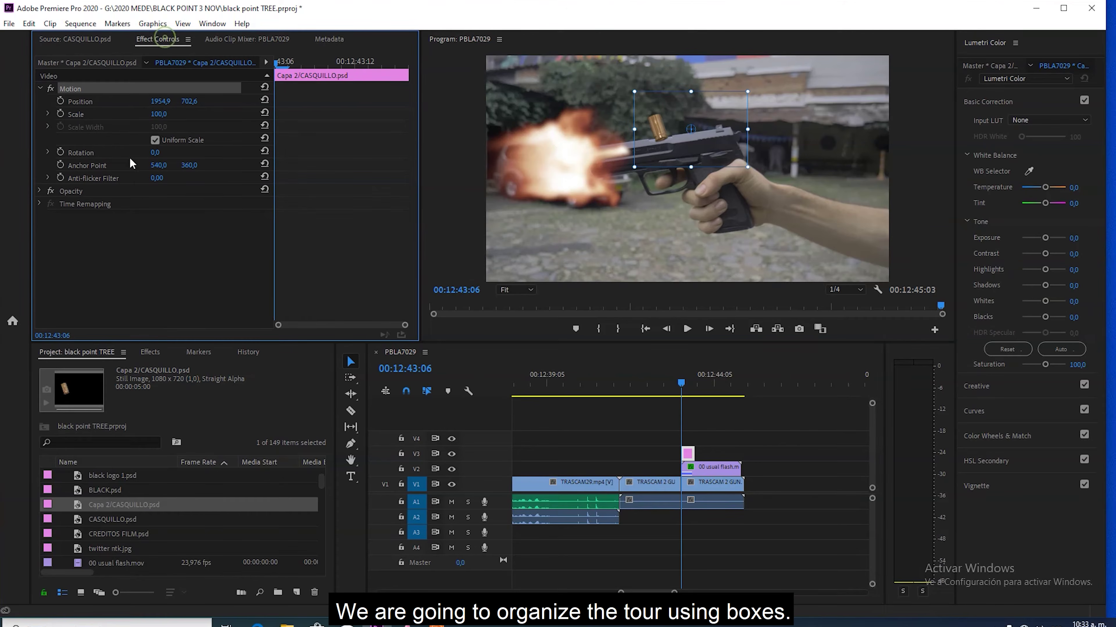
left_click(59, 101)
left_click(59, 113)
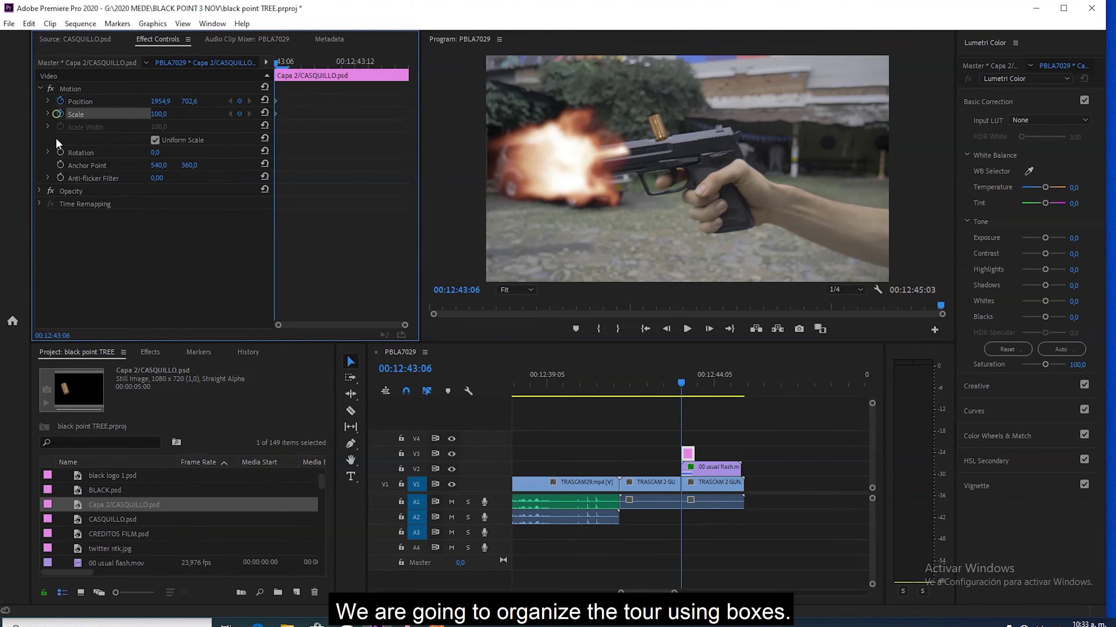
left_click(60, 152)
left_click(60, 165)
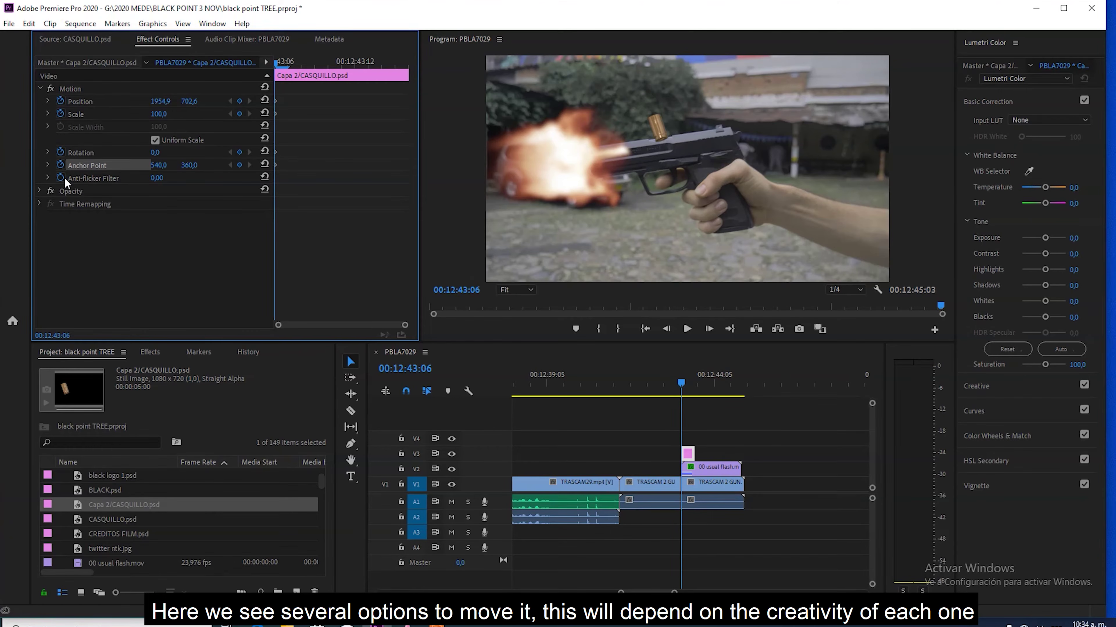
left_click(60, 178)
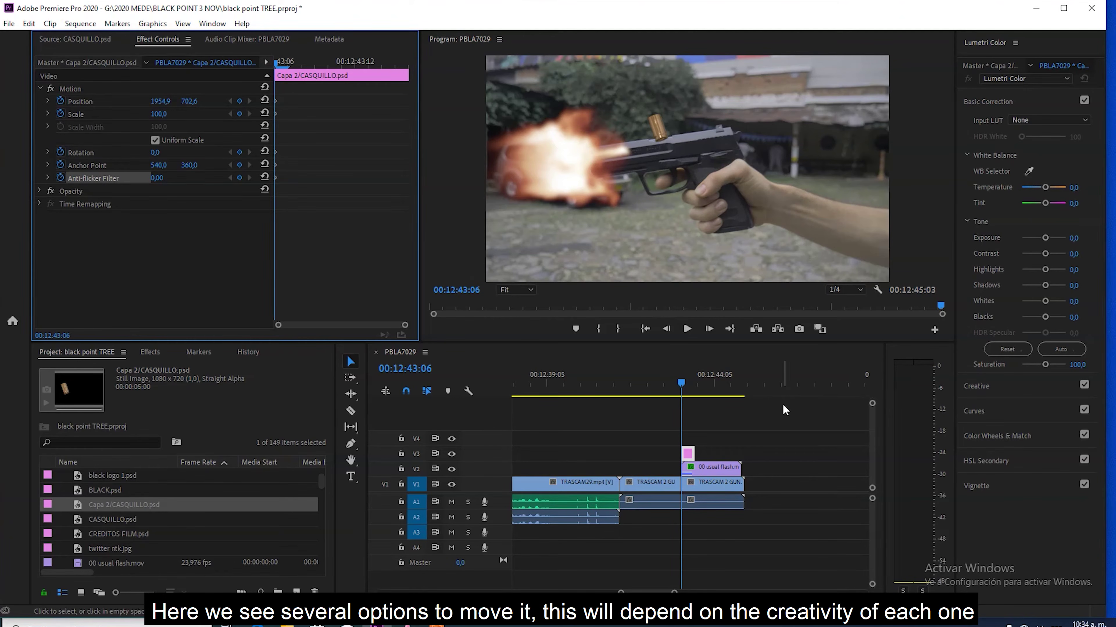
Step: Play the shot and trim the end of the V3 shell casing clip to about 00:12:43:13
mouse_move(679, 386)
left_mouse_down()
mouse_move(694, 383)
mouse_move(683, 391)
left_mouse_up()
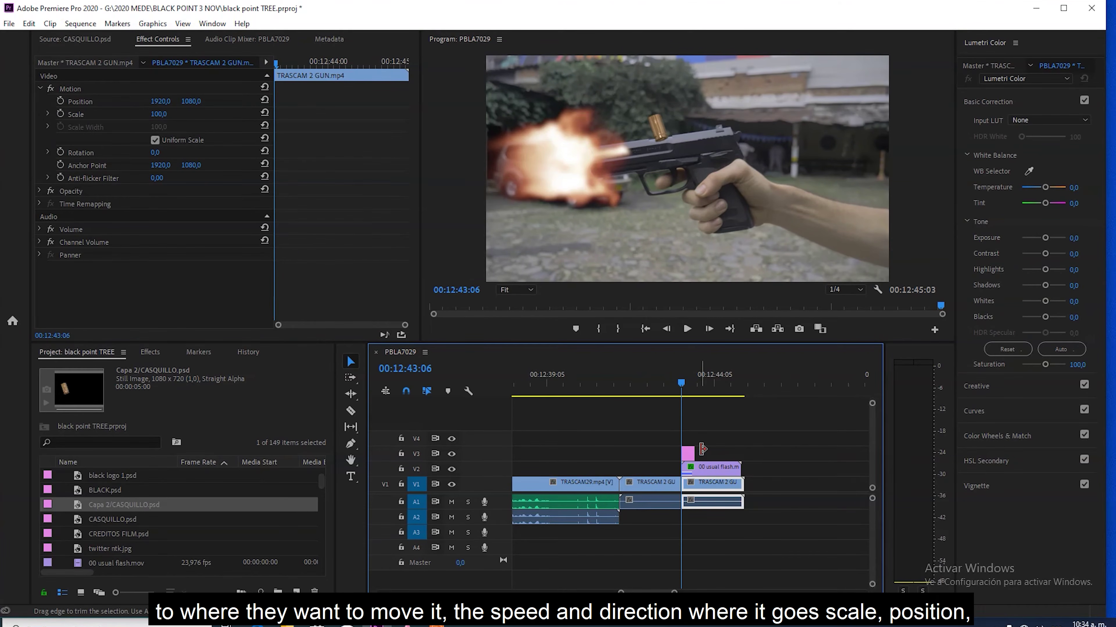
key("space")
key("space")
left_click_drag(694, 454, 691, 454)
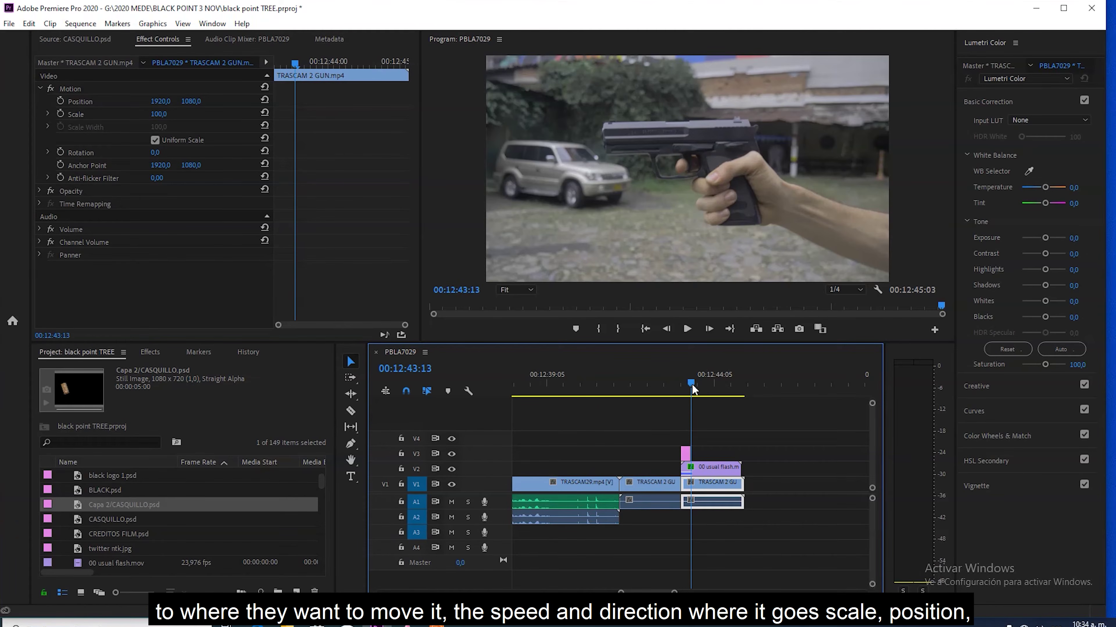
Step: Turn on keyframing for Position, Scale, Rotation, Anchor Point and Anti-flicker Filter of the V1 gun clip at 00:12:43:07
left_click_drag(692, 384, 685, 408)
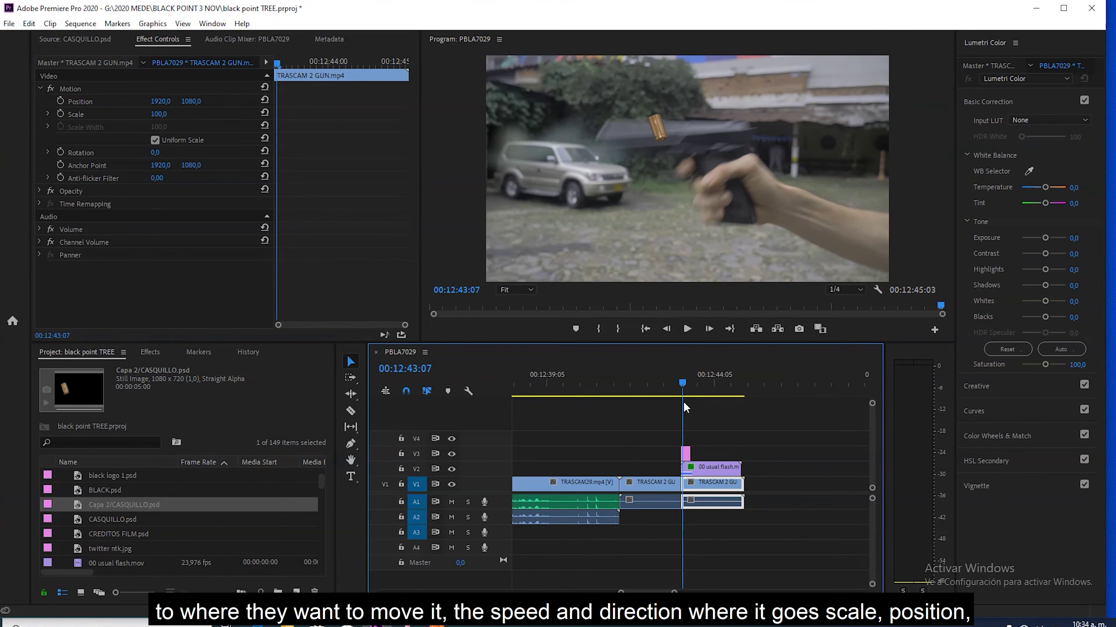
left_click(61, 100)
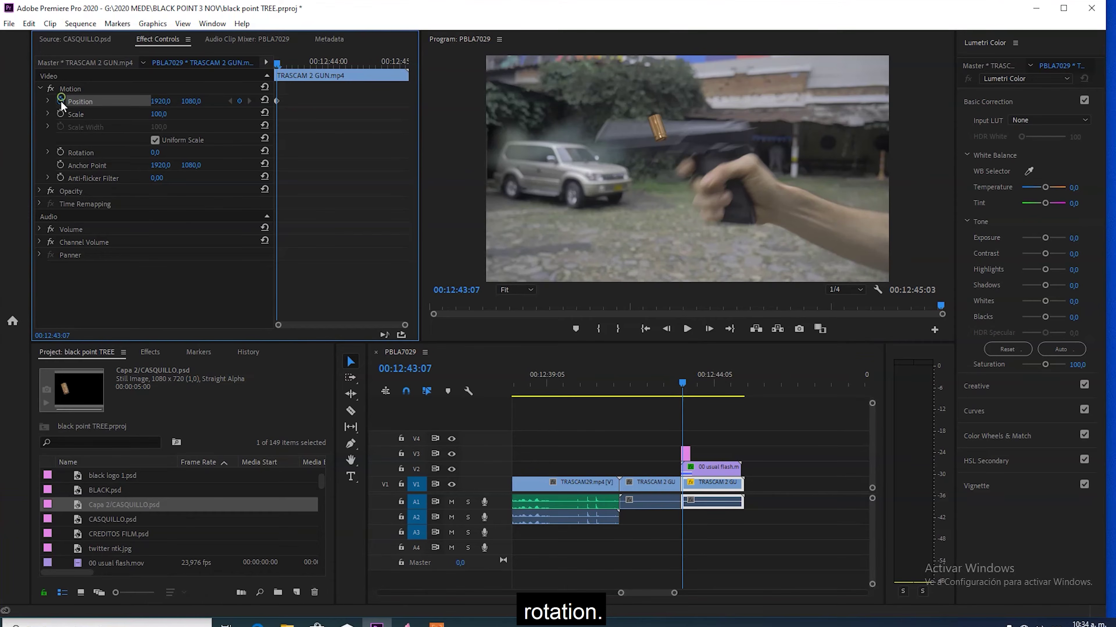
left_click(60, 114)
left_click(61, 165)
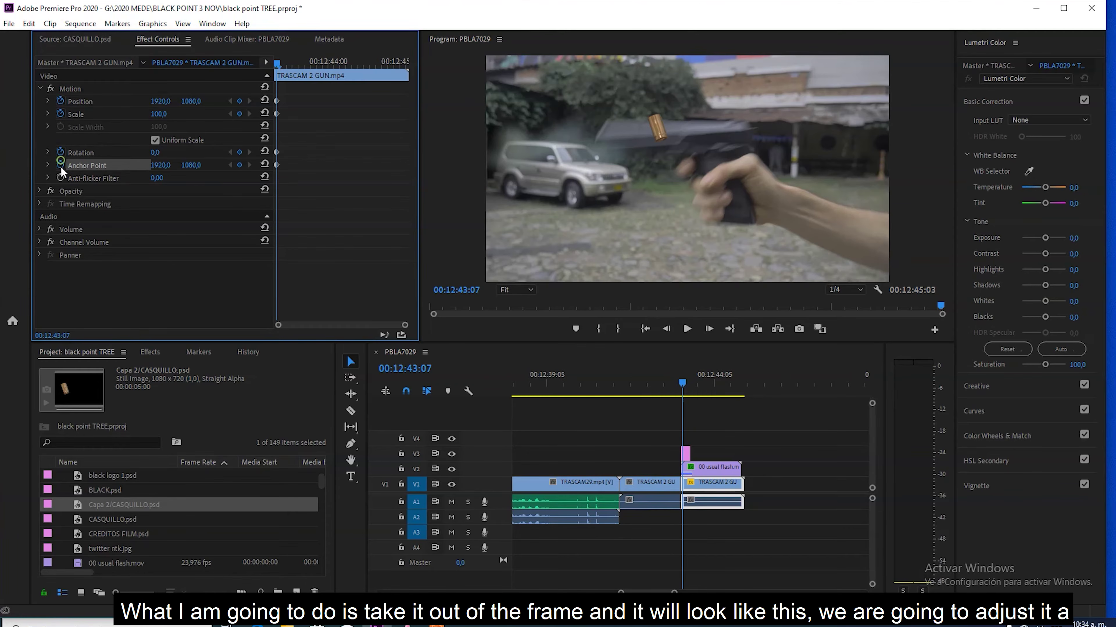
left_click(61, 178)
Step: At 00:12:43:12, move the shell casing up out of the frame to about 3145.8, -423.9 and scrub through its path
left_click_drag(683, 383, 690, 388)
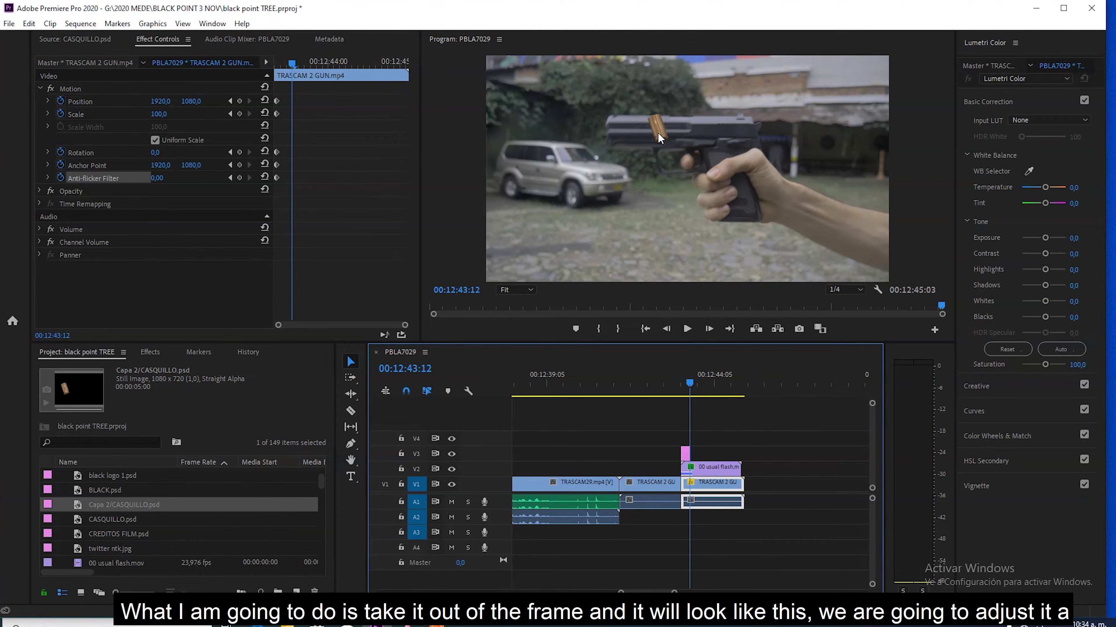
left_click_drag(656, 132, 812, 18)
left_click(680, 383)
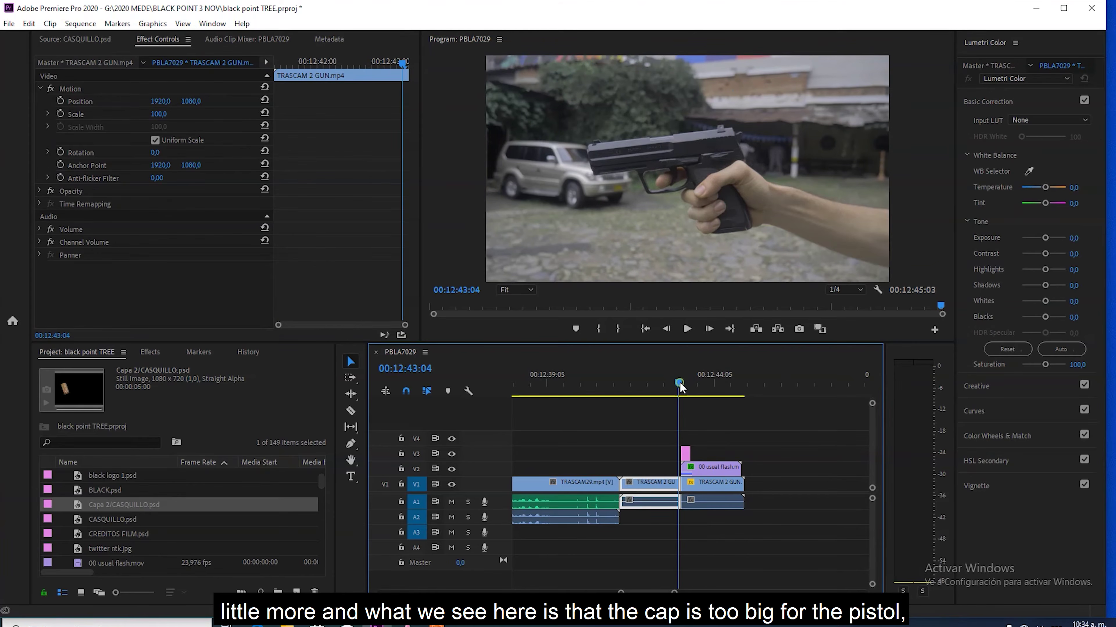
mouse_move(680, 384)
left_mouse_down()
mouse_move(696, 386)
mouse_move(683, 387)
left_mouse_up()
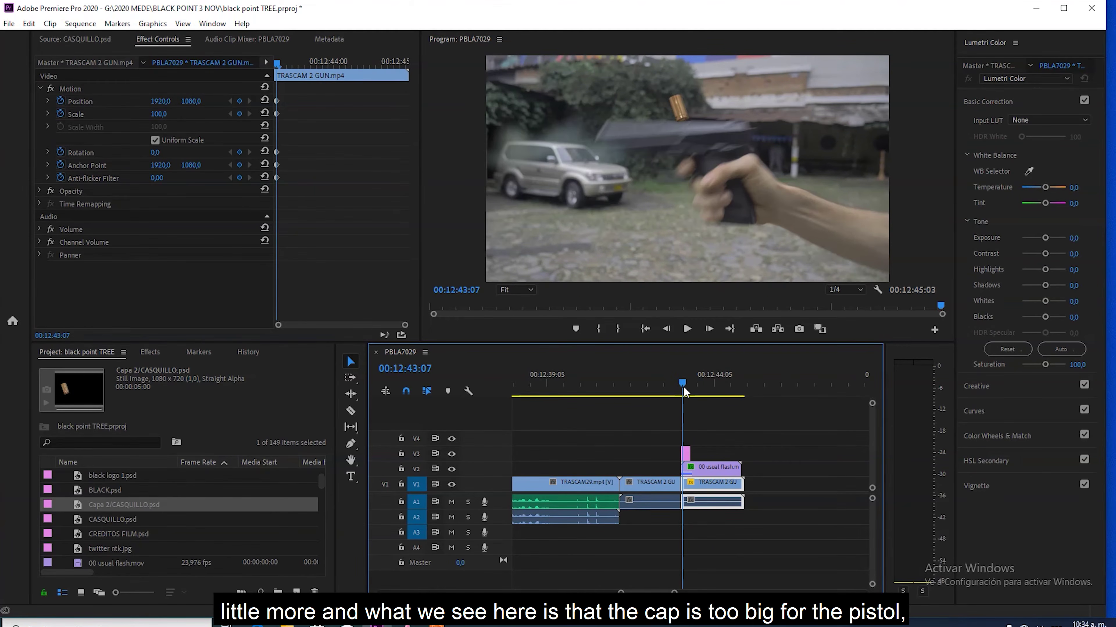
left_click_drag(689, 454, 799, 453)
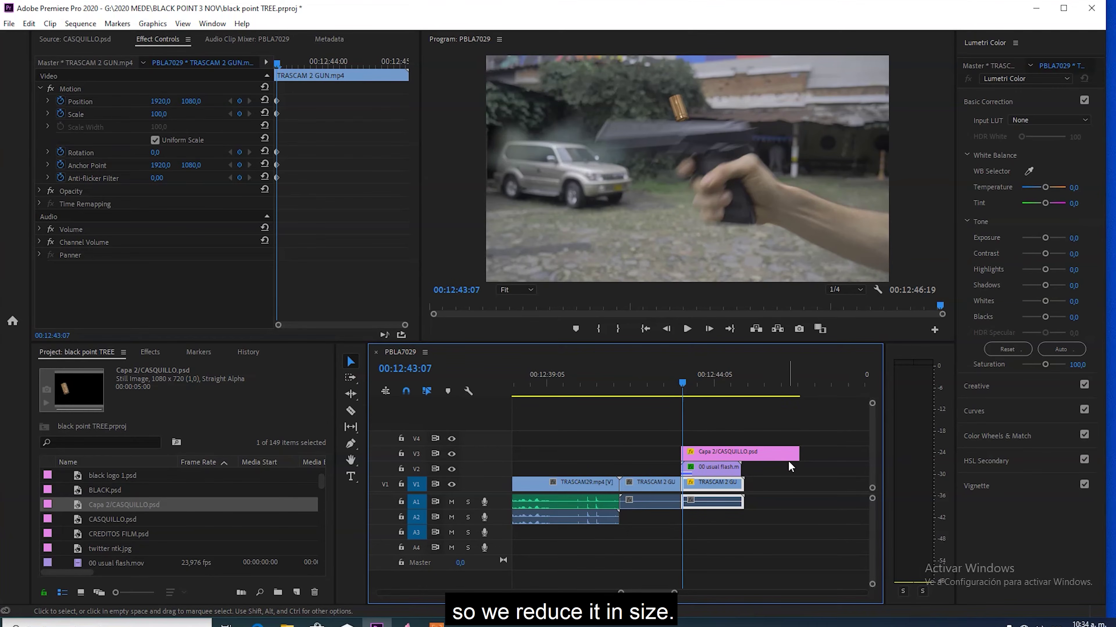
left_click_drag(794, 459, 686, 462)
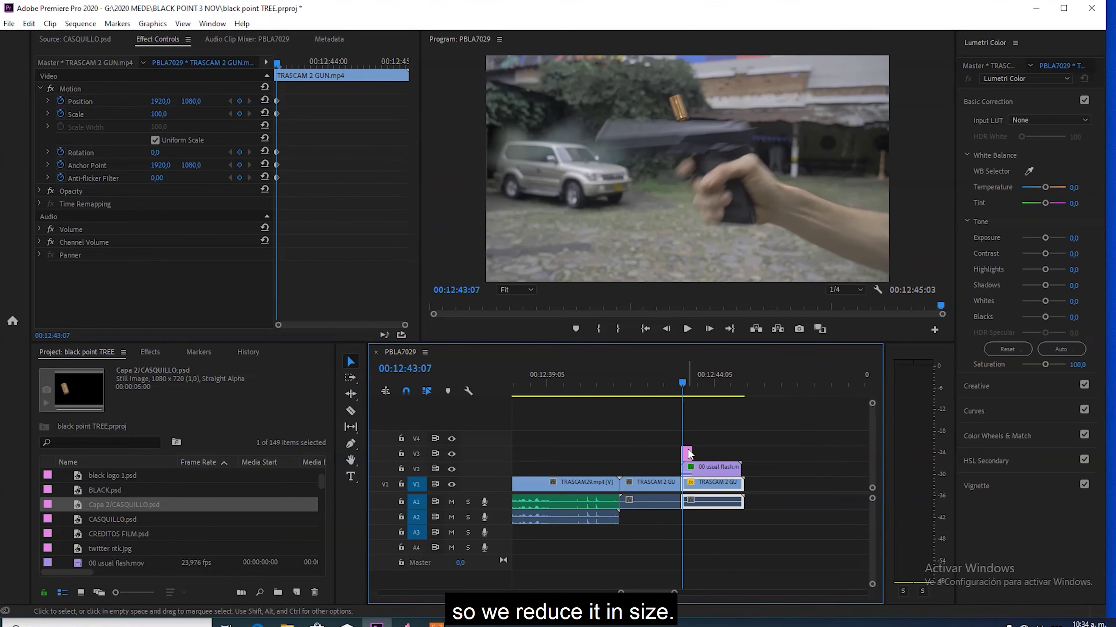
left_click(680, 384)
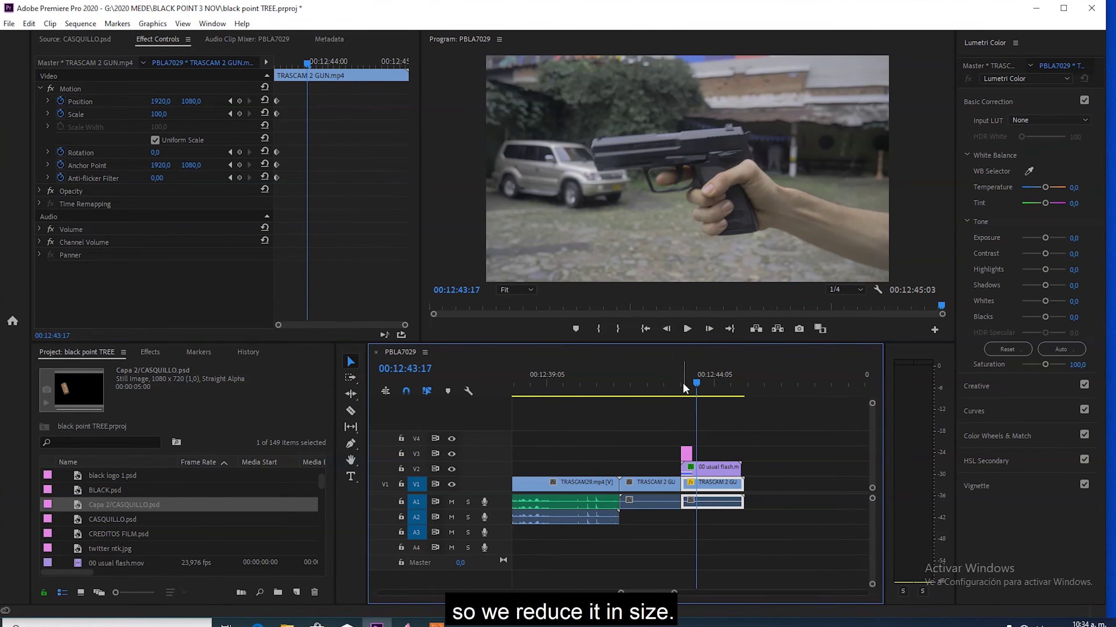
Step: Scale the shell casing down to 72.6 and place it above the gun's slide at about 1967.4, 561.3, keyframed at 00:12:43:07
left_click(682, 384)
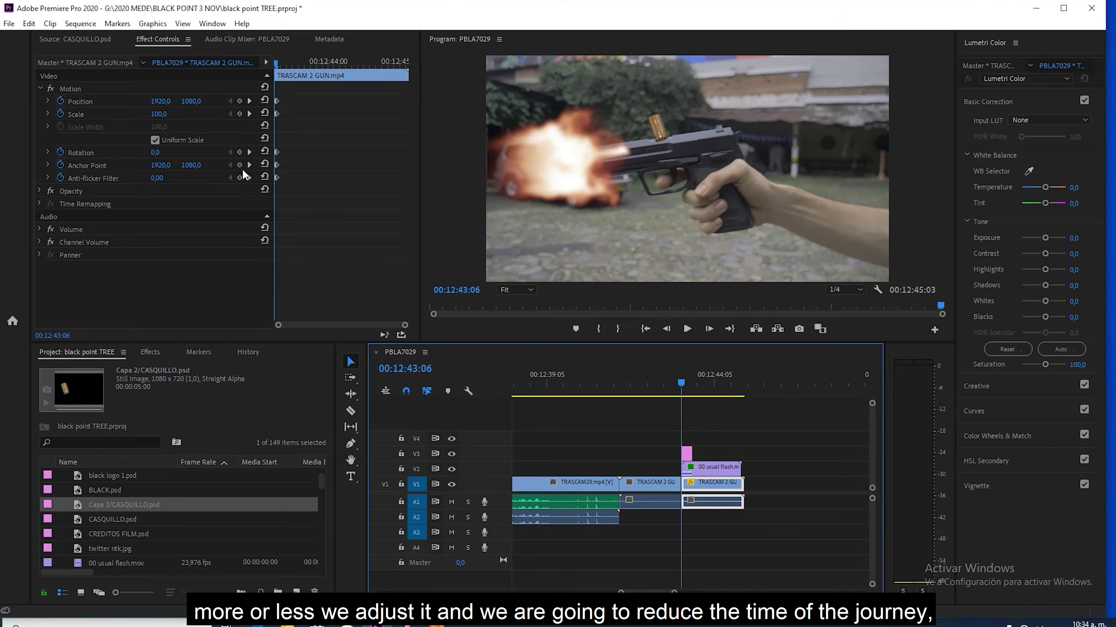
left_click(249, 102)
left_click(684, 121)
left_click_drag(766, 74, 717, 118)
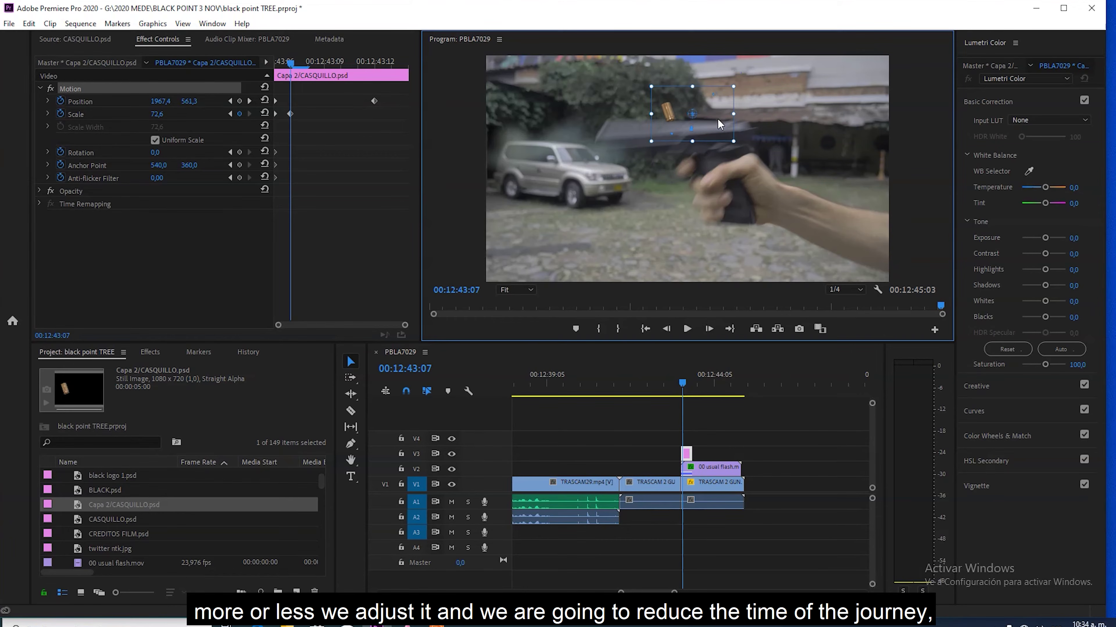
Step: Shift the casing's new Position and Scale keyframes to the clip's start and its final Position keyframe to 00:12:43:10
left_click(284, 91)
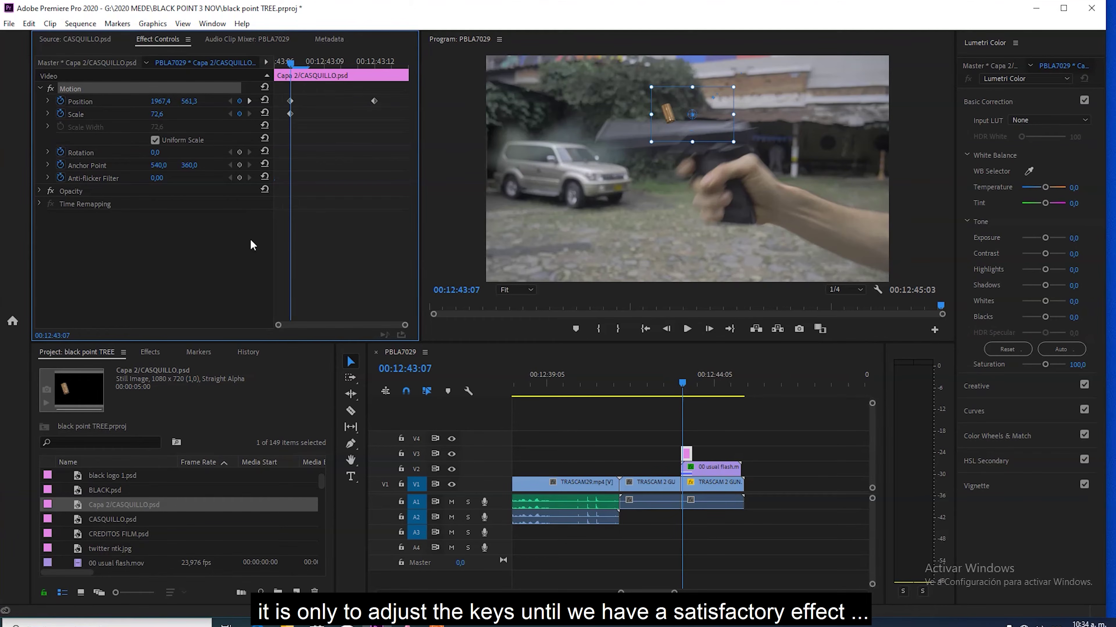
left_click_drag(304, 95, 272, 120)
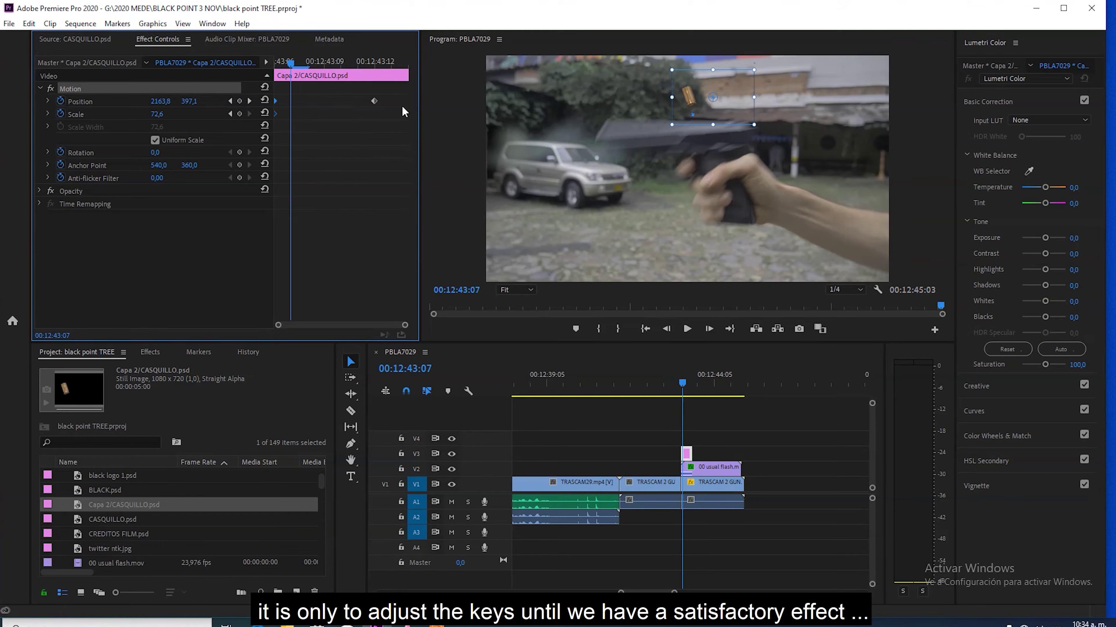
left_click_drag(374, 102, 350, 102)
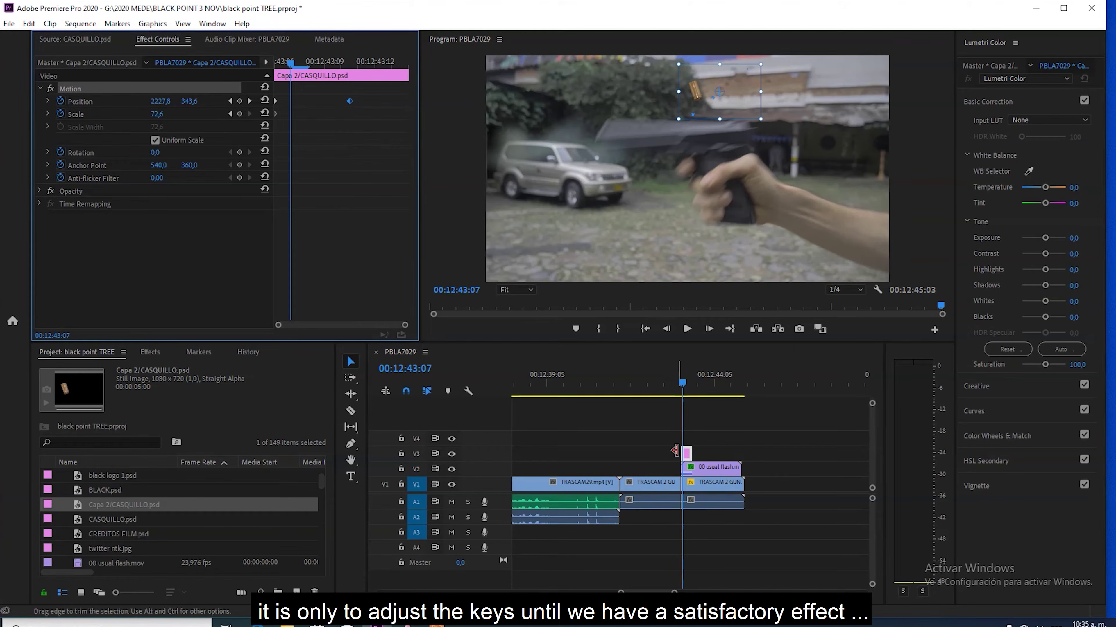
Step: Play the shot from just before the muzzle flash to review the faster shell ejection
left_click_drag(685, 371, 680, 368)
key("space")
key("space")
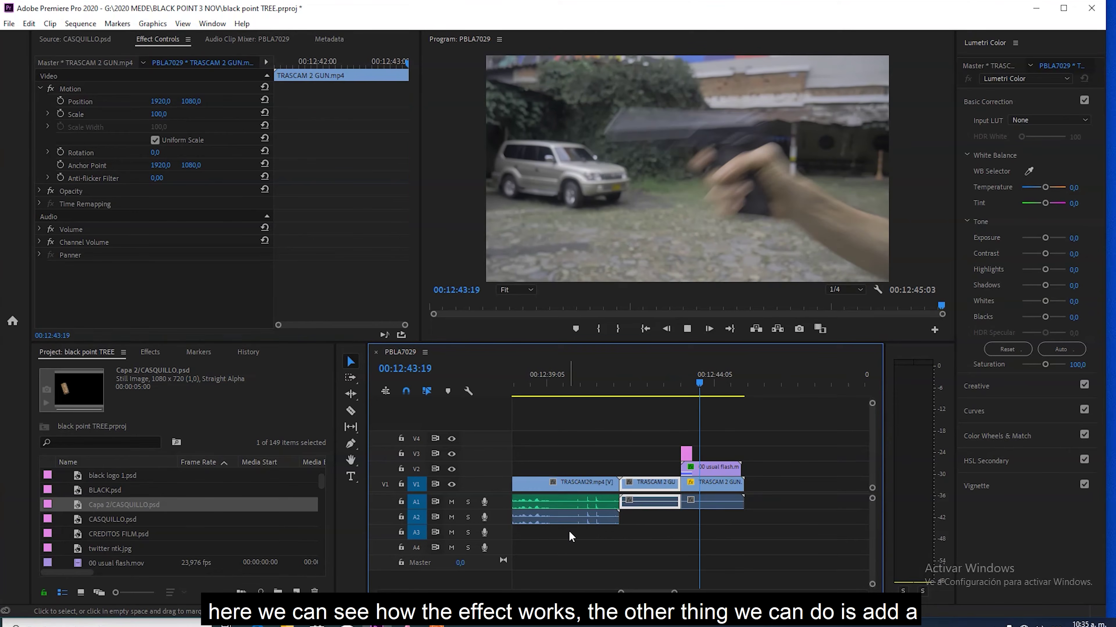
Step: Set the shell casing's Rotation to 81° at its final Position keyframe, 00:12:43:10
left_click_drag(673, 391, 682, 394)
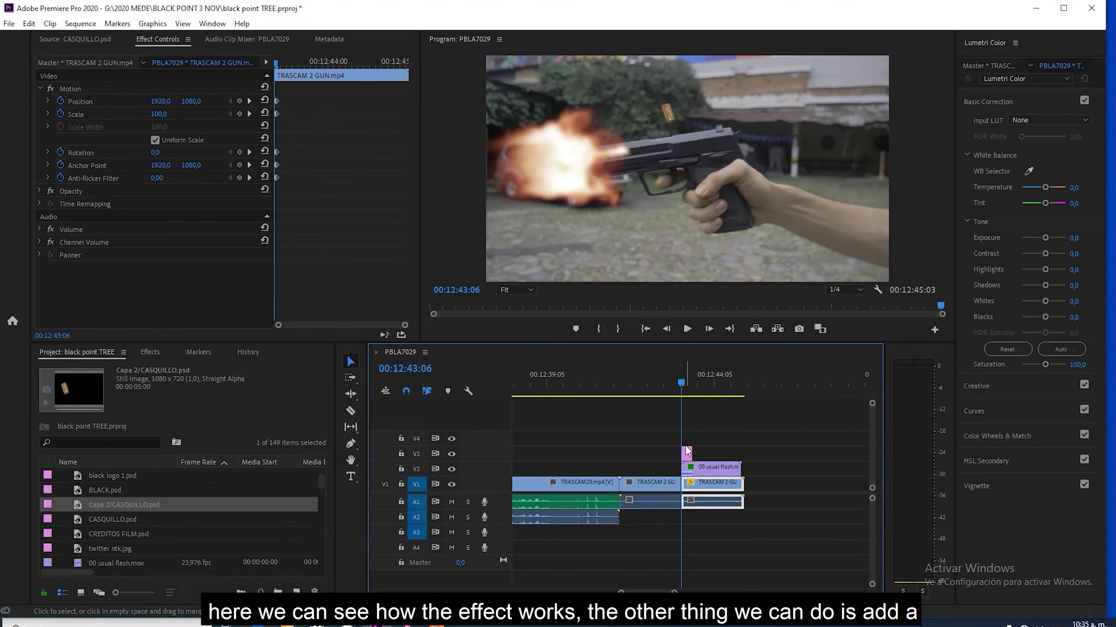
left_click(686, 456)
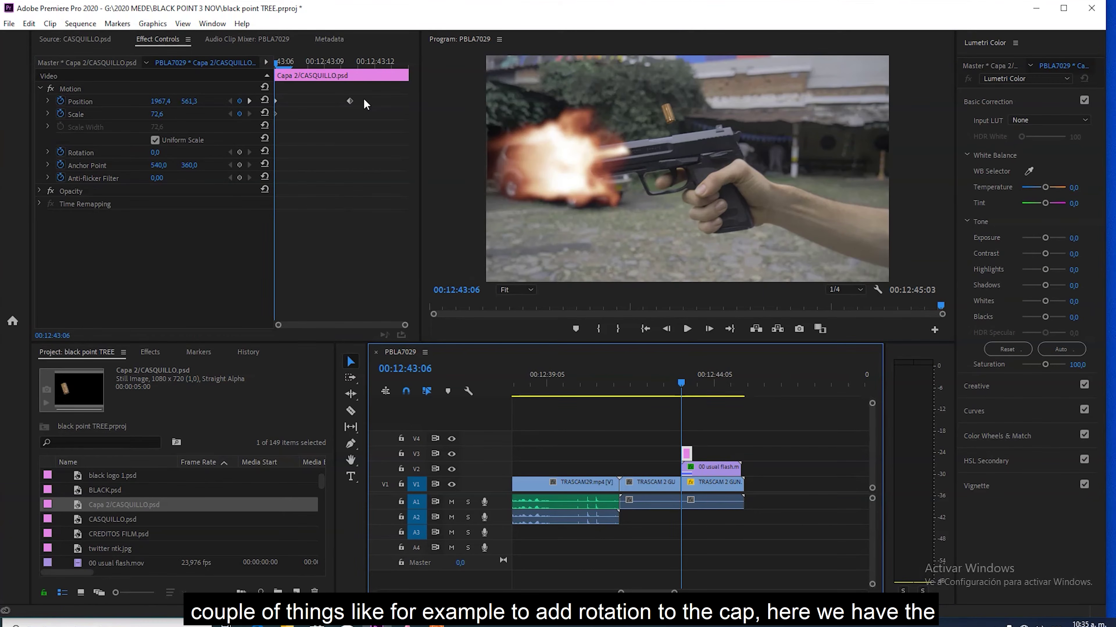
left_click(249, 100)
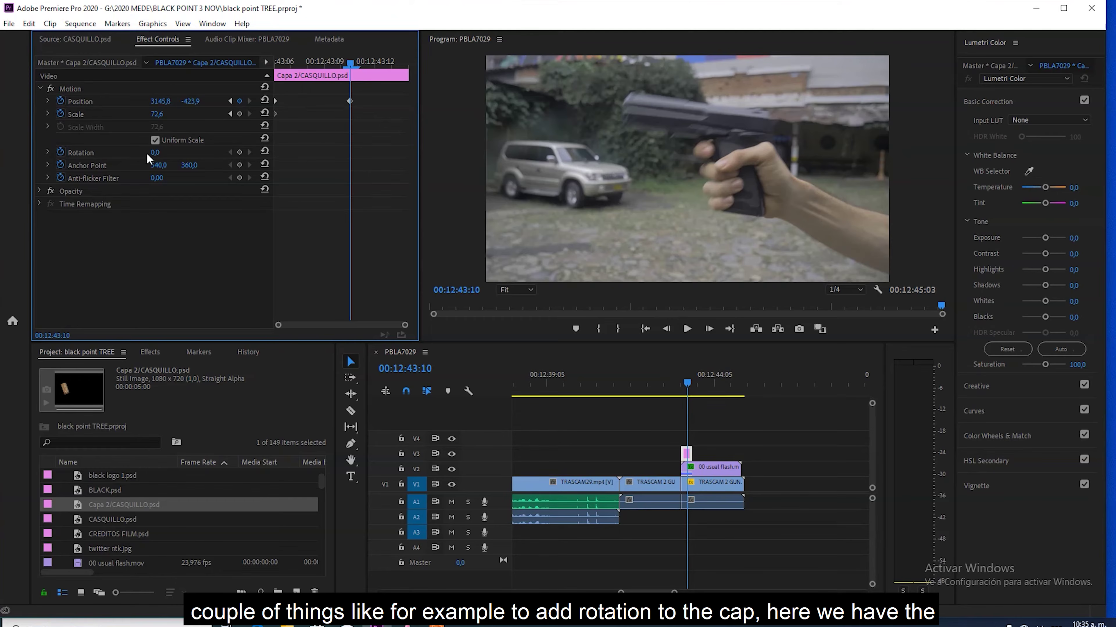
left_click(158, 153)
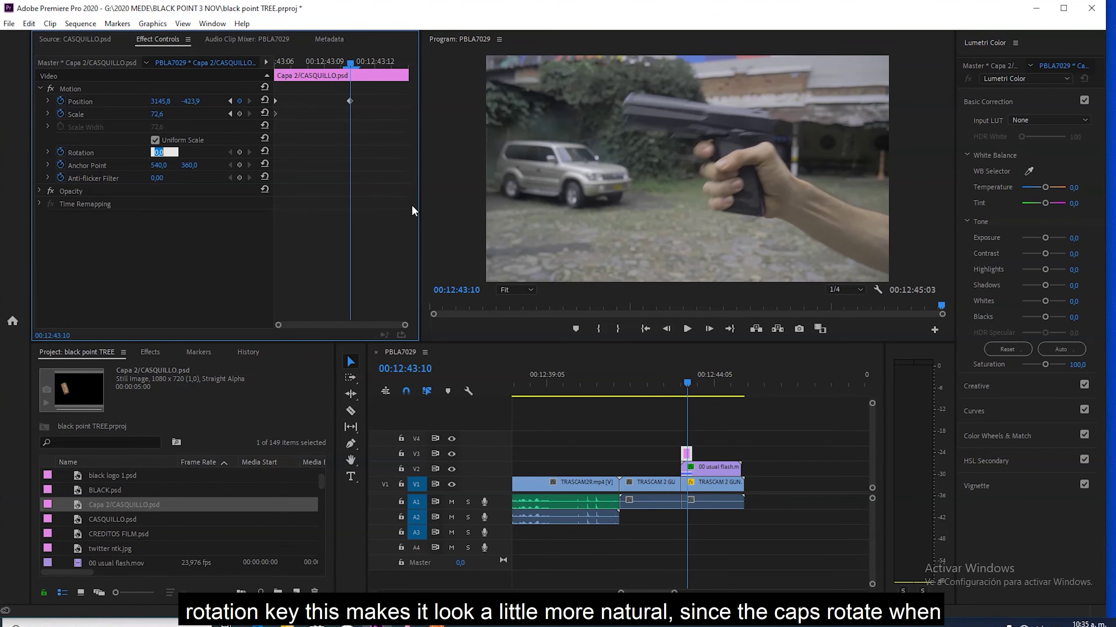
type("56")
key("Return")
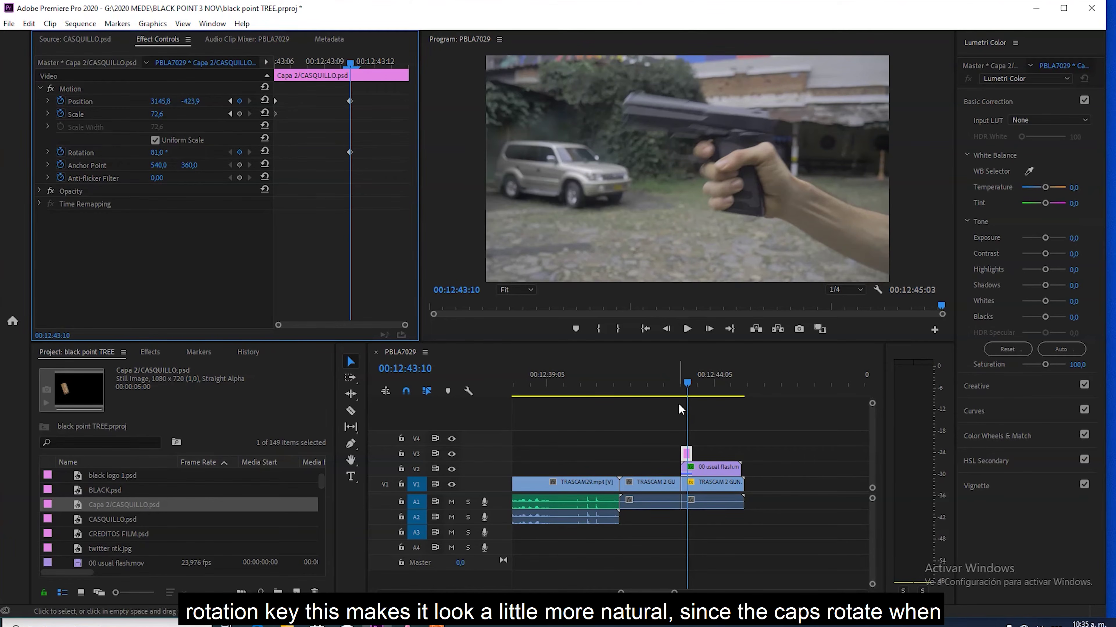
Step: Review the rotating shell casing in playback and scrub back to 00:12:43:07
left_click(681, 384)
left_click(735, 497)
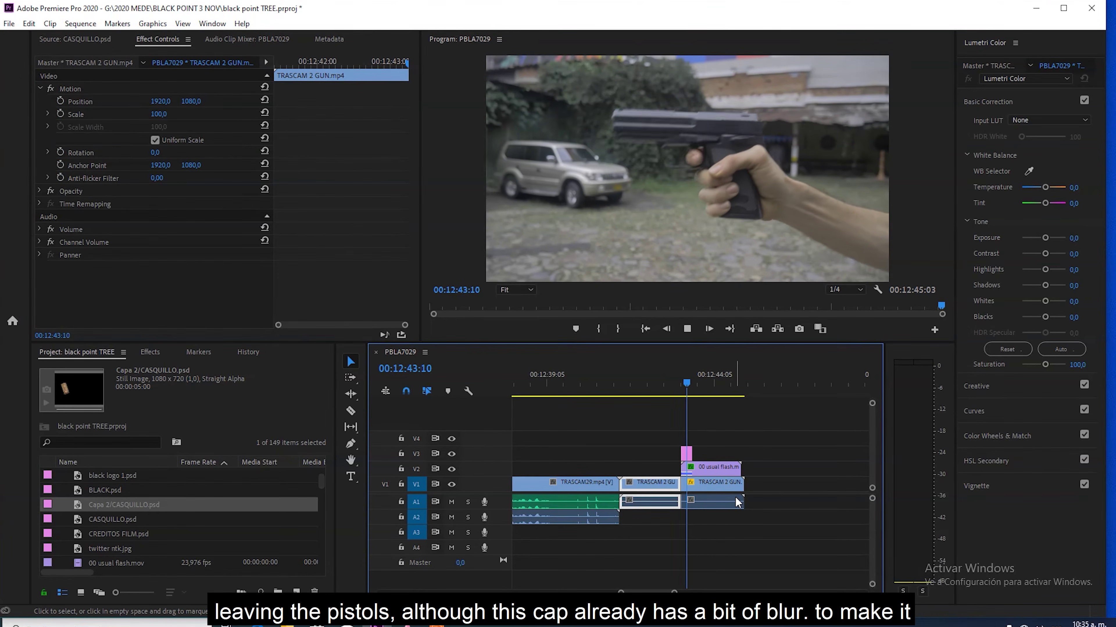
left_click(688, 385)
left_click_drag(687, 386, 683, 389)
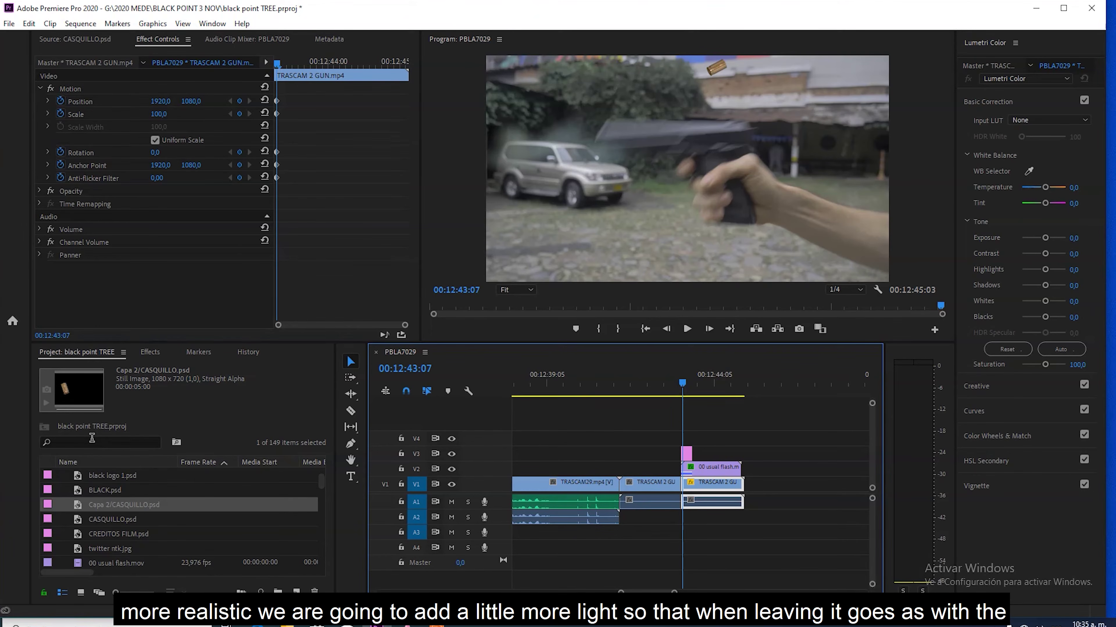
Step: Apply Gaussian Blur to the V3 shell casing clip with Blurriness 49
left_click(150, 352)
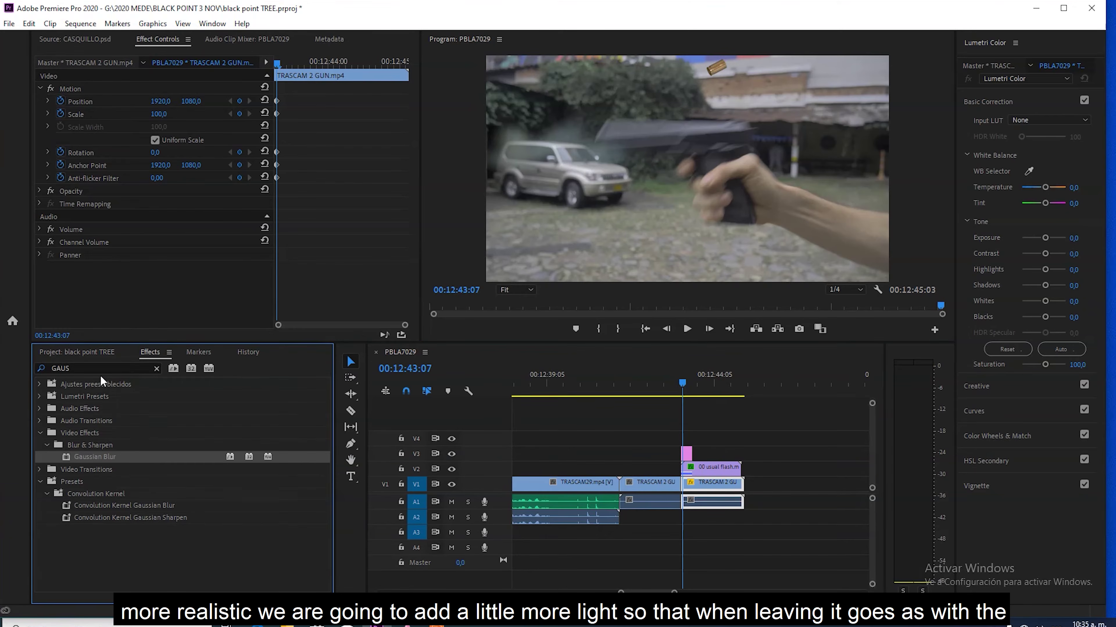
left_click_drag(87, 462, 686, 453)
left_click_drag(154, 242, 175, 242)
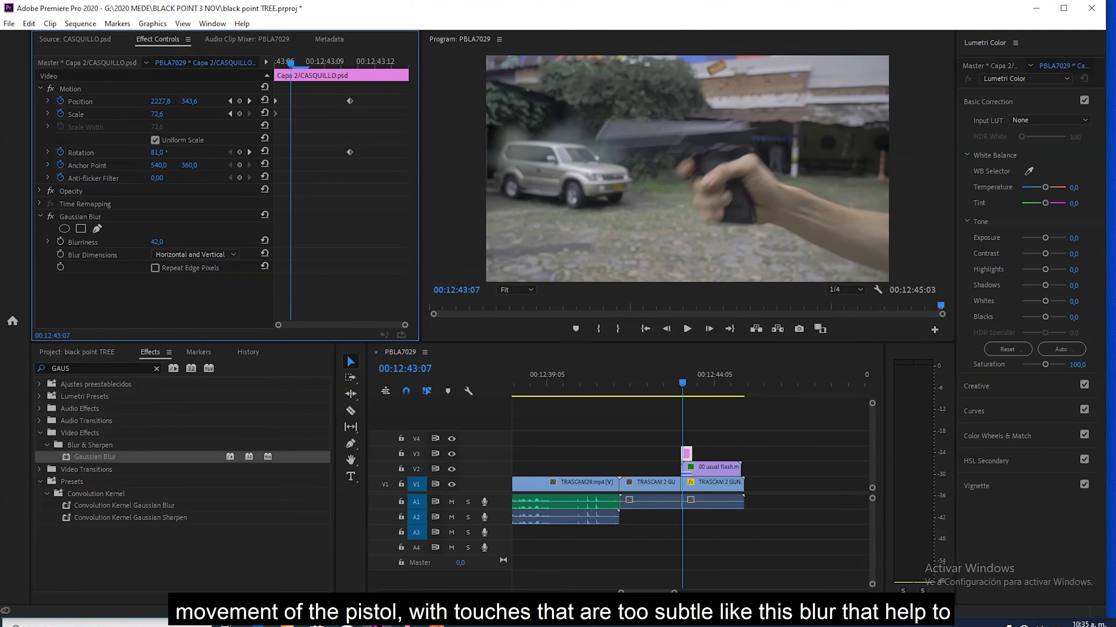
left_click_drag(175, 242, 179, 242)
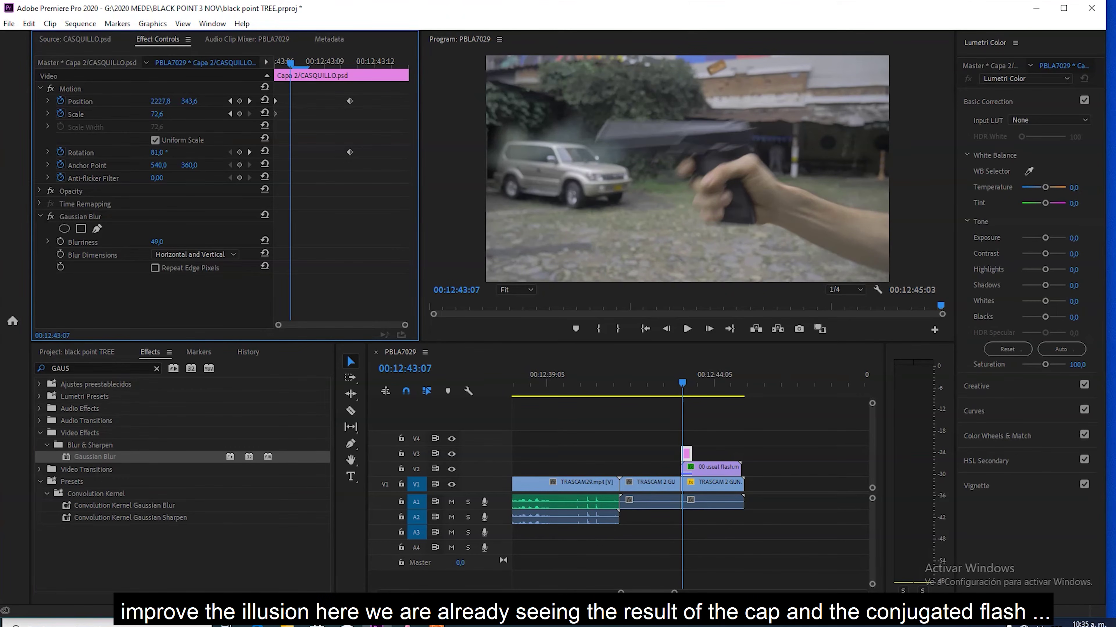
Step: Play the shot repeatedly to review the blurred casing with the flash, ending on the flash frame at 00:12:43:06
left_click_drag(681, 385, 679, 385)
key("space")
key("space")
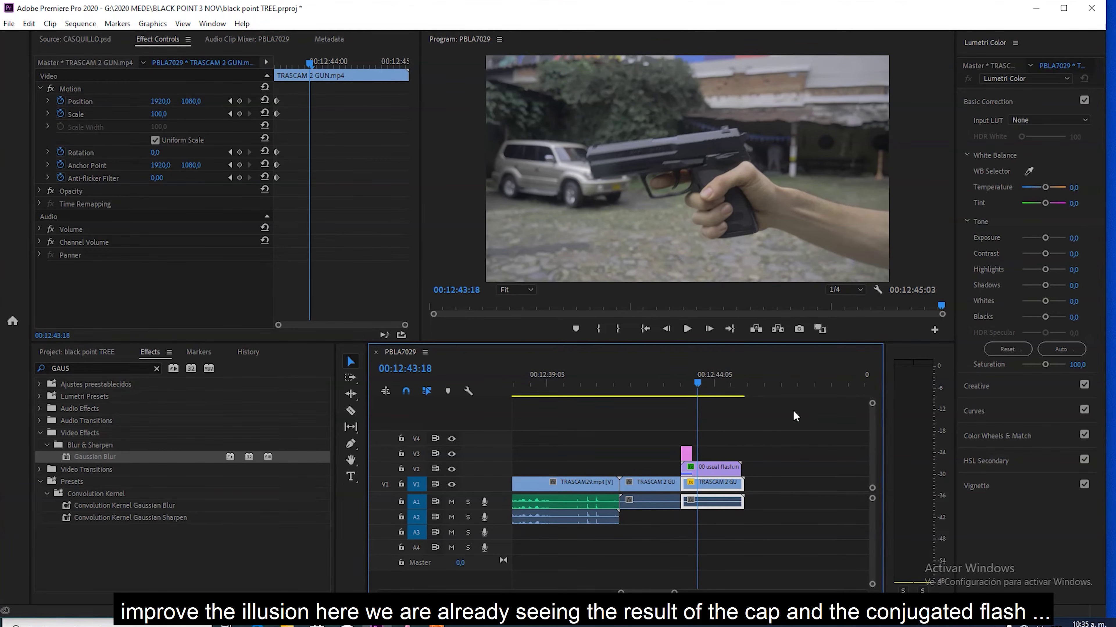
left_click(680, 383)
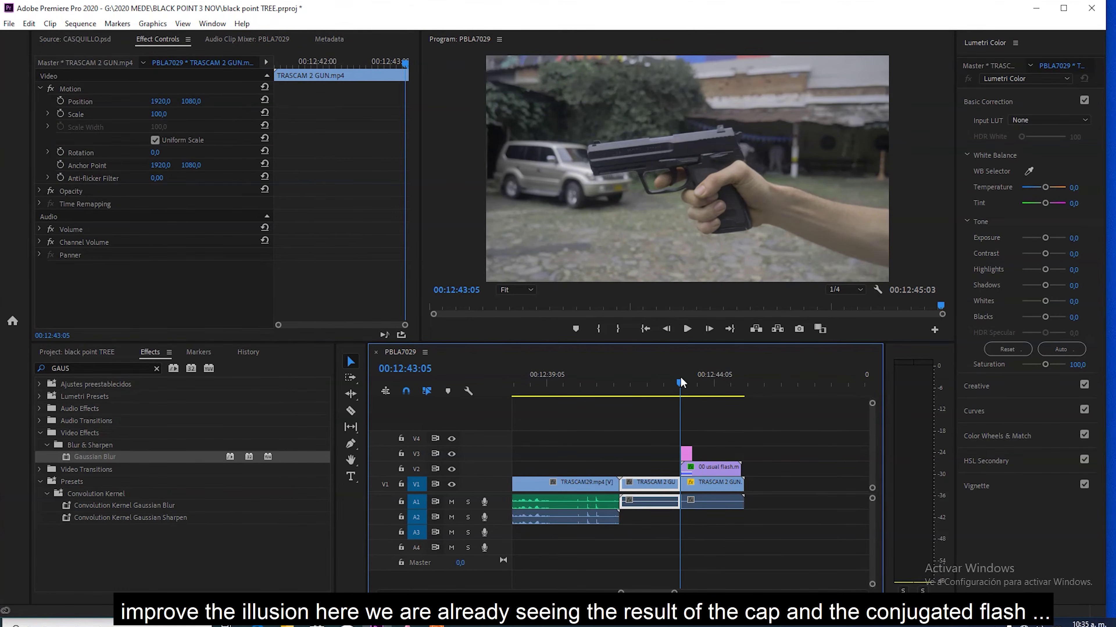
key("space")
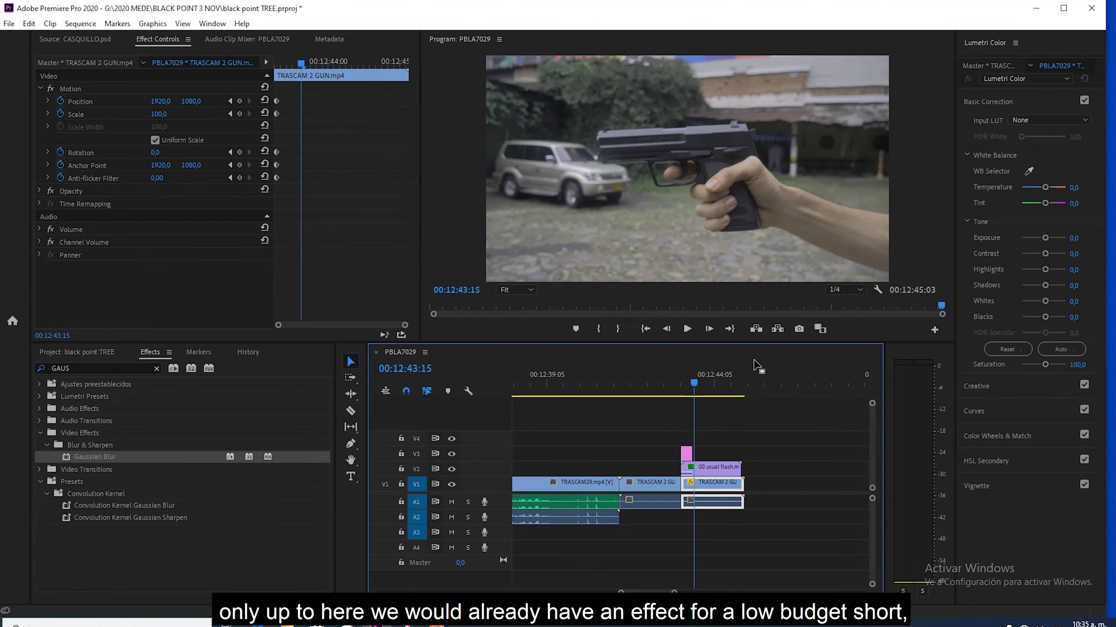
left_click(682, 384)
left_click(683, 385)
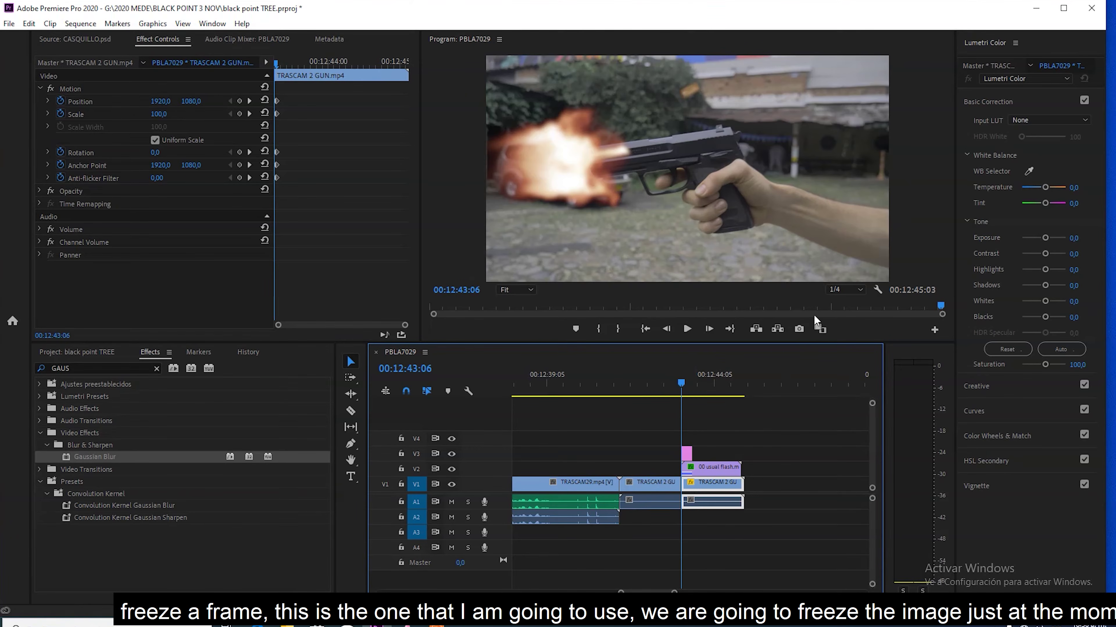
left_click(798, 329)
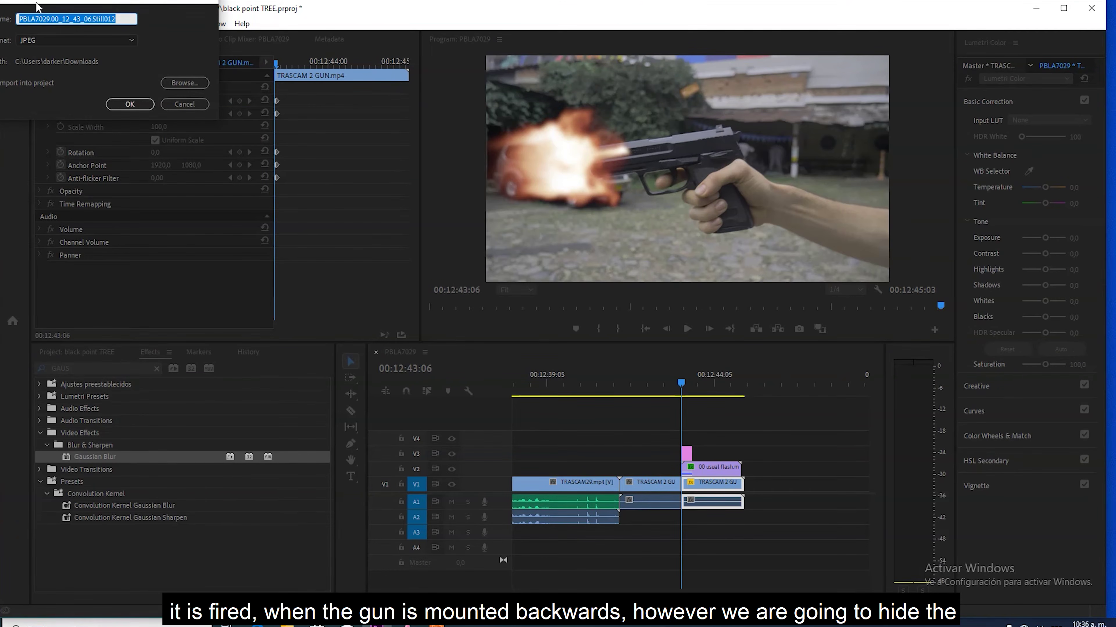
left_click_drag(37, 2, 245, 157)
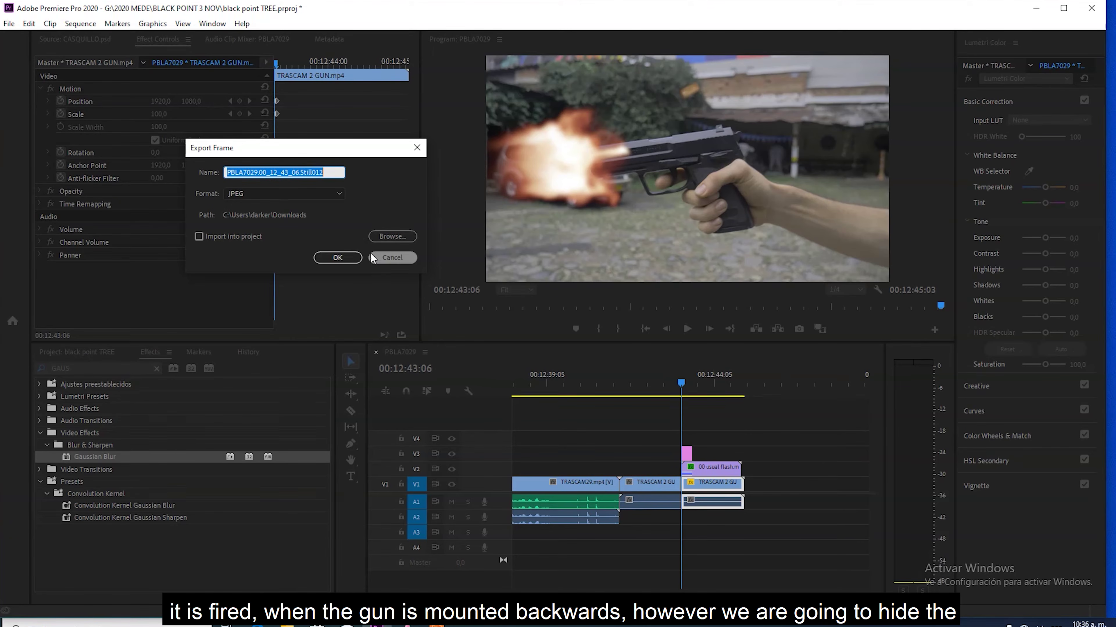
left_click(379, 252)
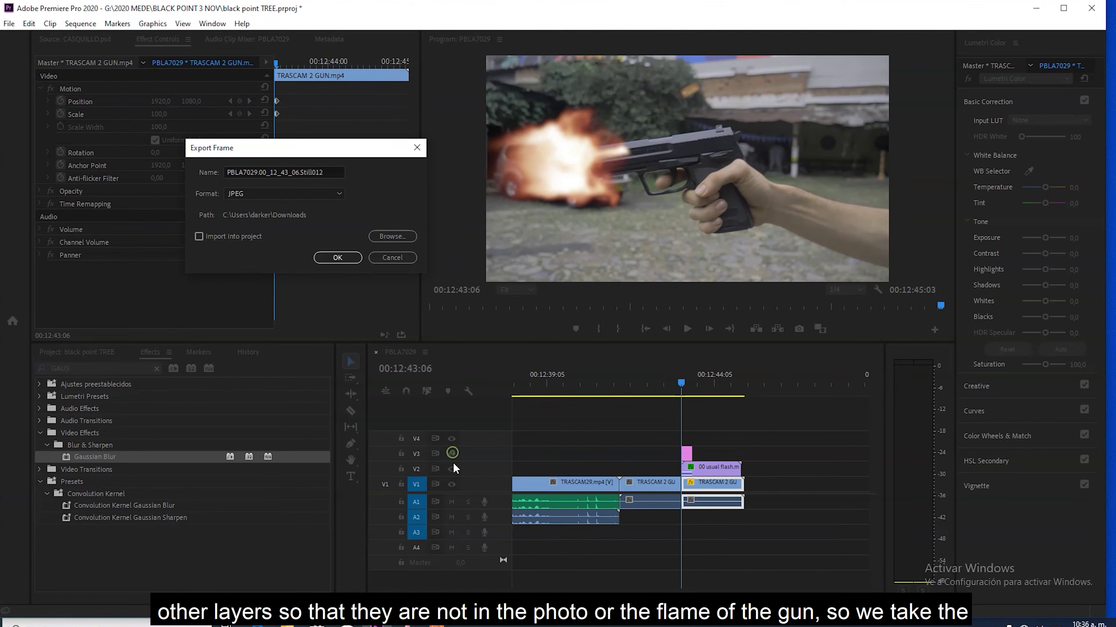
left_click(389, 255)
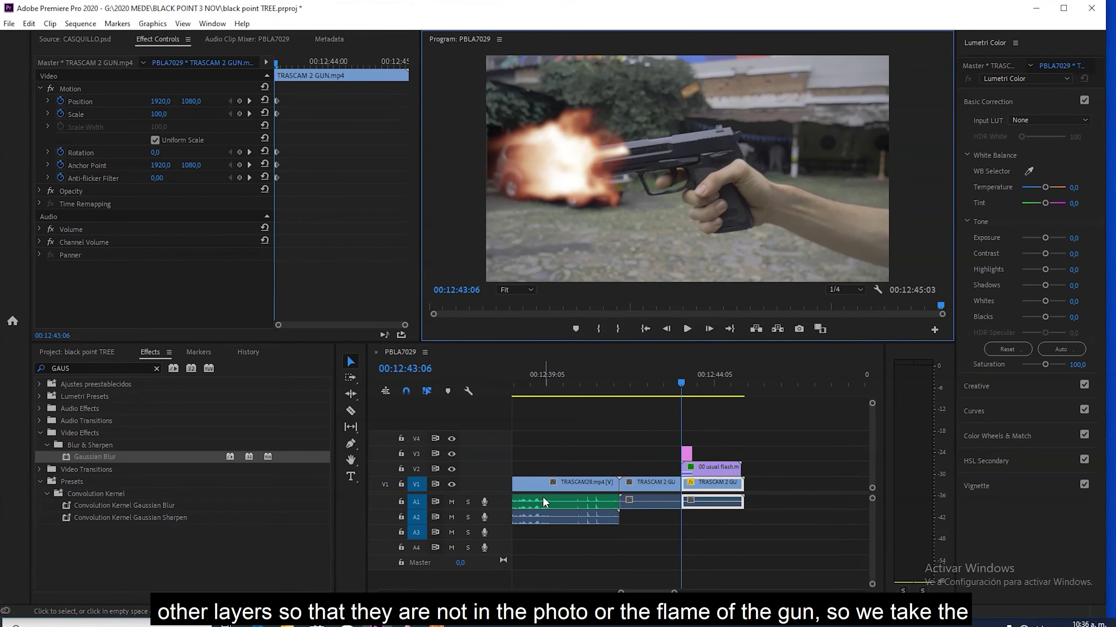
Step: Hide tracks V3 and V2 and export the clean gun frame at 00:12:43:06 as a JPEG to the Downloads folder
left_click(450, 455)
left_click(452, 469)
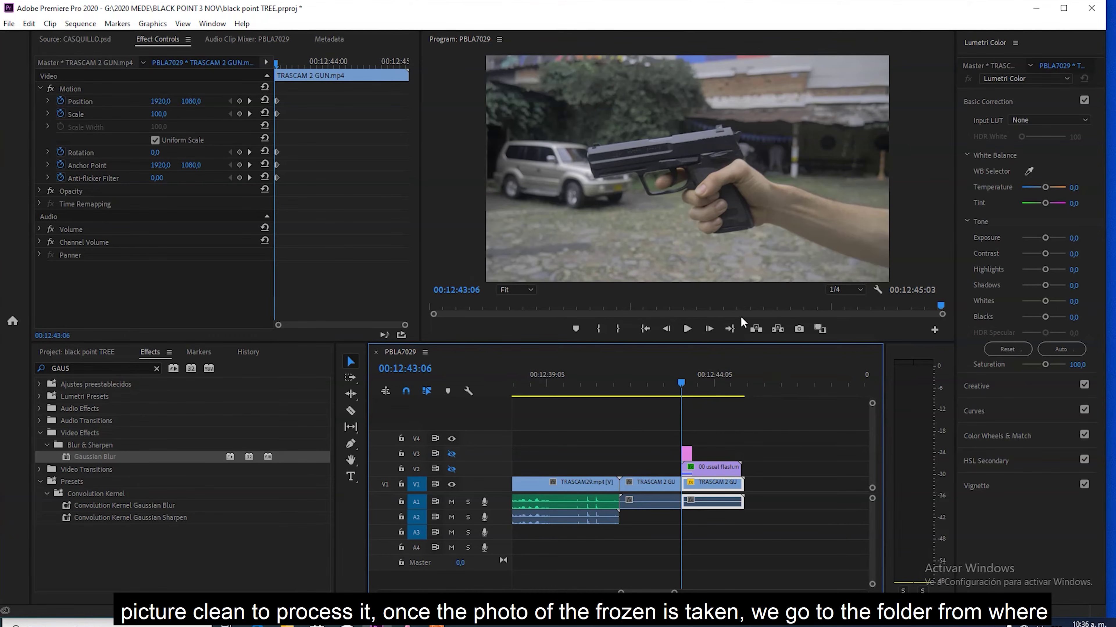
left_click(799, 329)
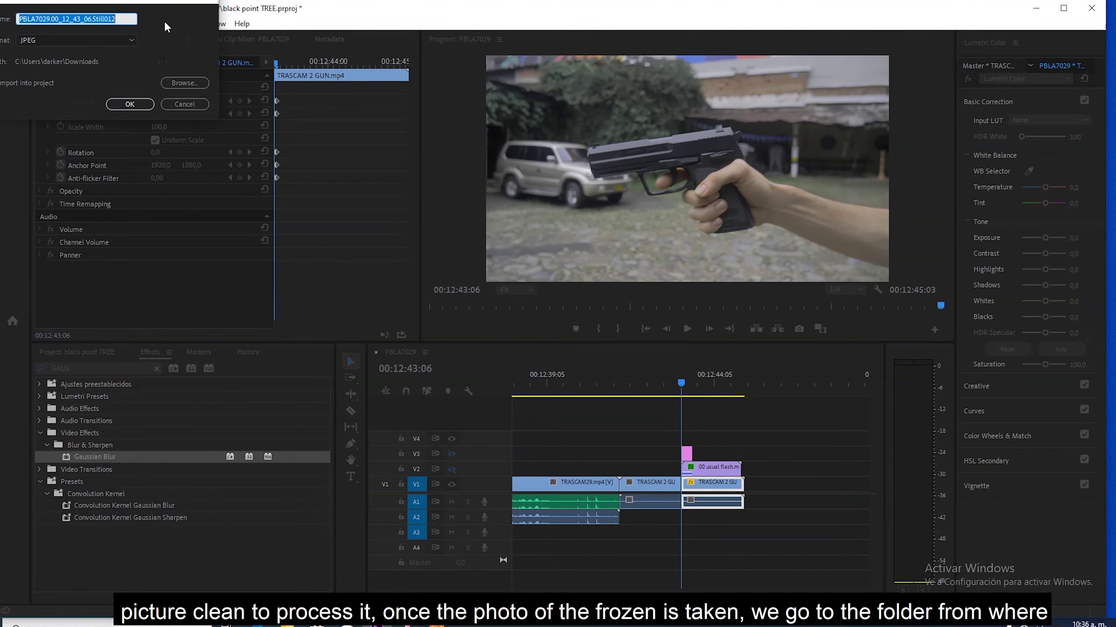
left_click(120, 107)
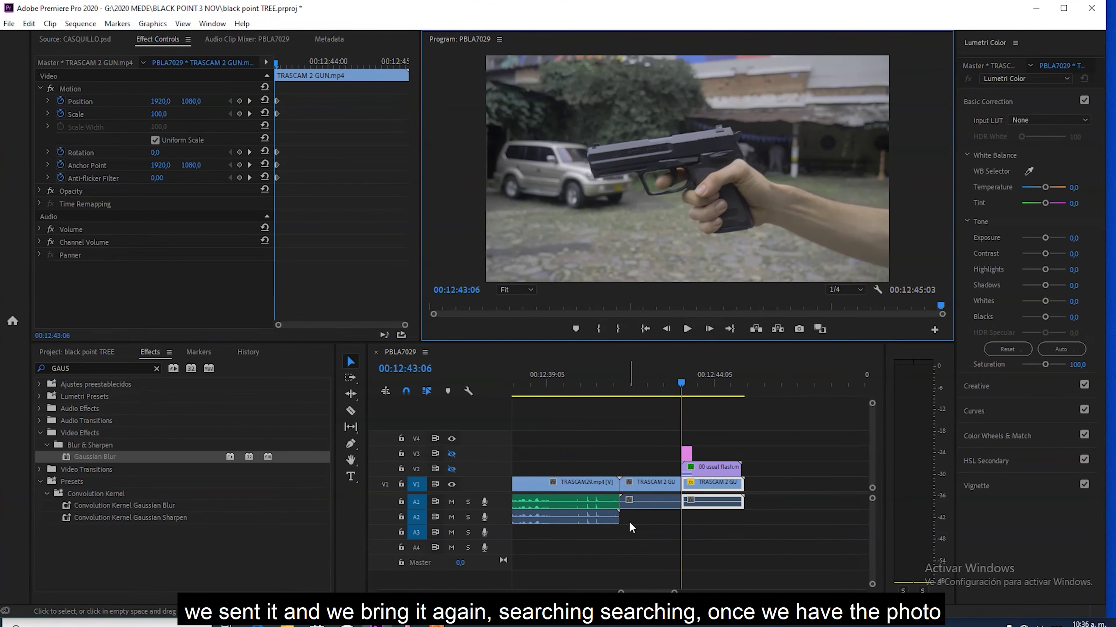
Step: Import the exported still PBLA7029.00_12_43_06.Still012.jpg from Downloads and place it on track V4 above the gun clips
key("ctrl+i")
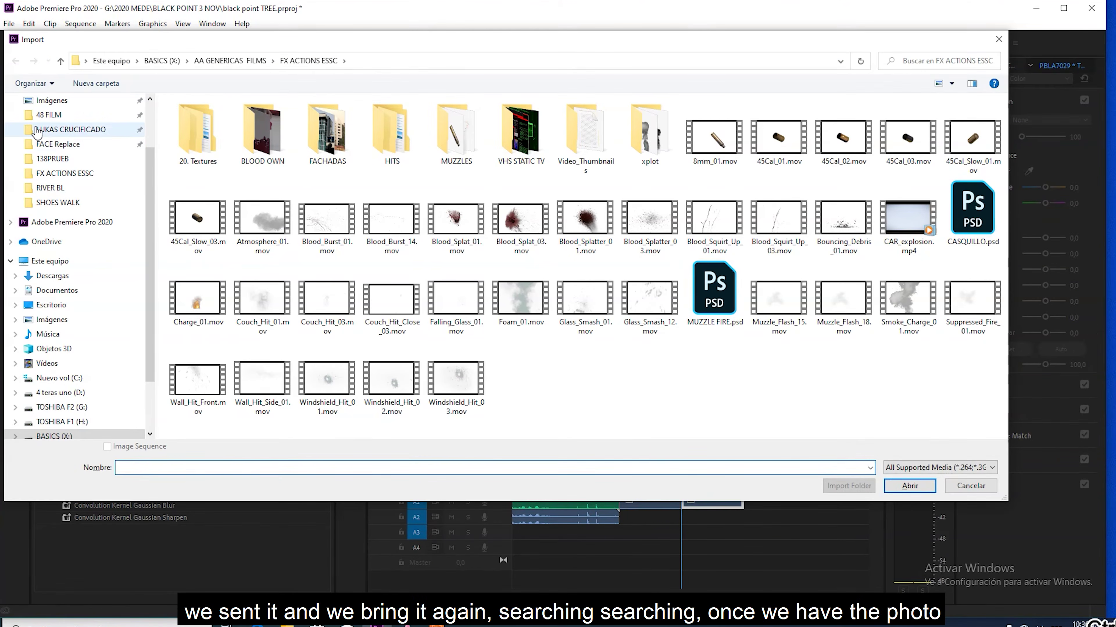
left_click(50, 276)
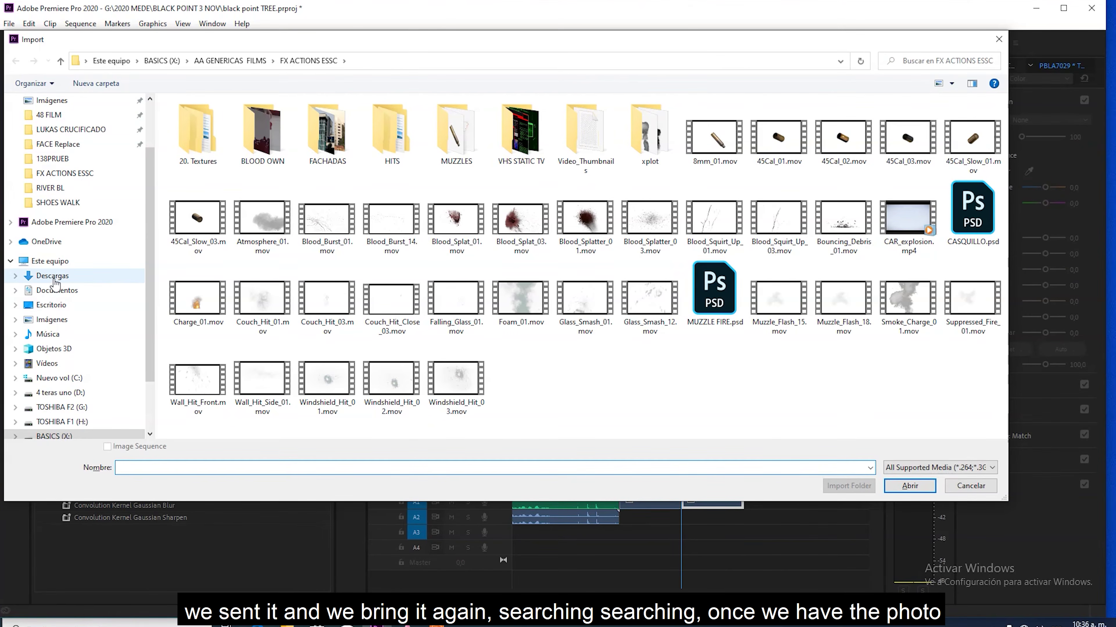
double_click(265, 153)
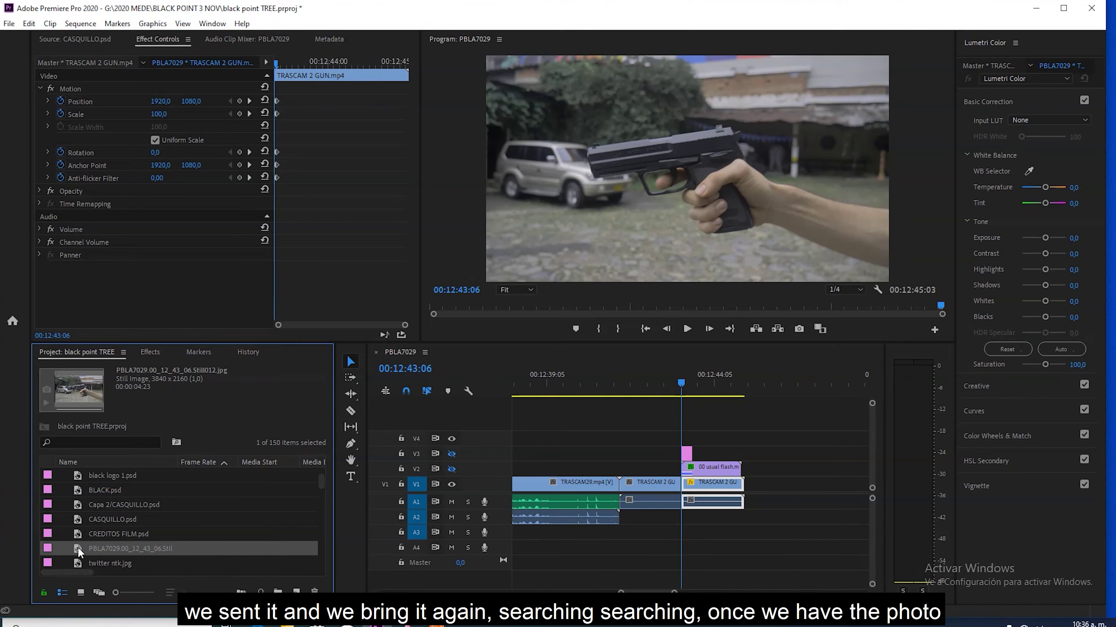
double_click(78, 548)
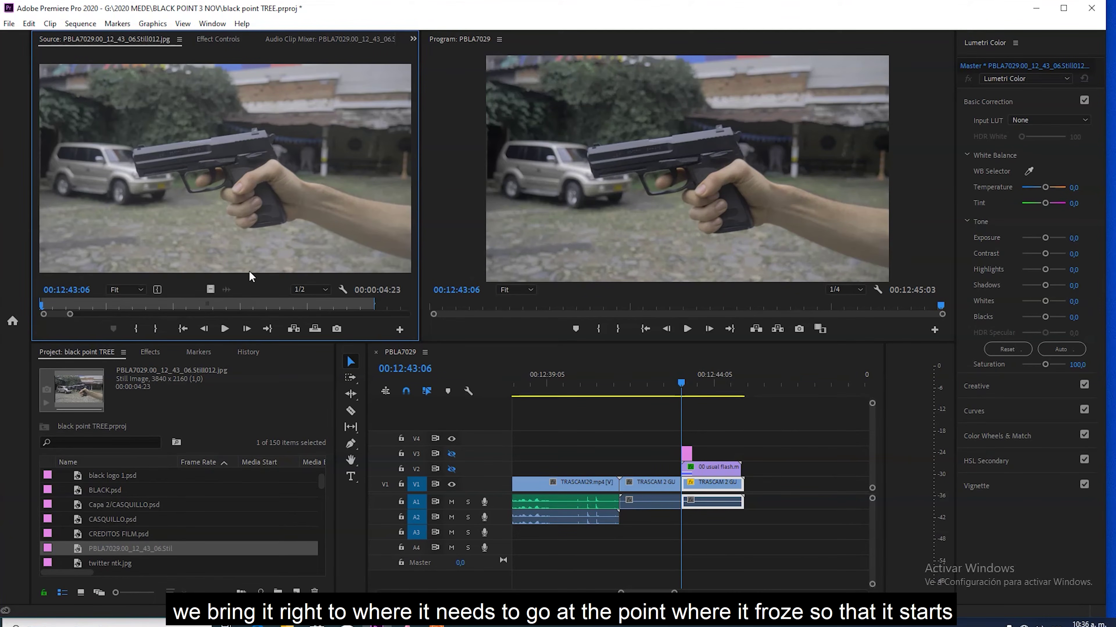
left_click_drag(491, 388, 719, 445)
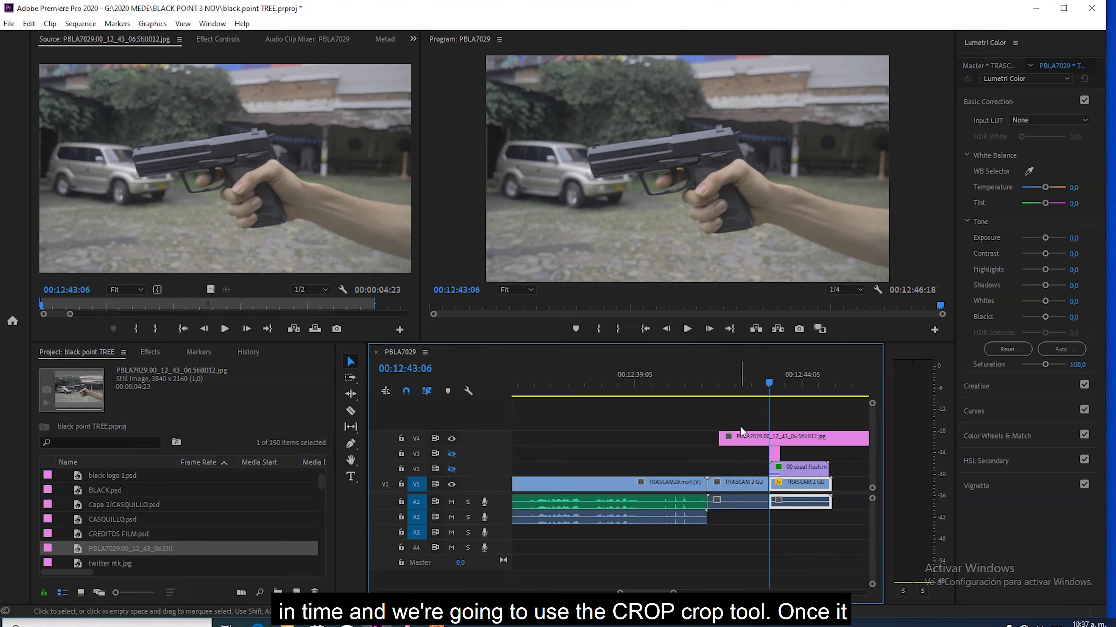
Step: Find the Crop effect and apply it to the still image on V4
left_click(834, 385)
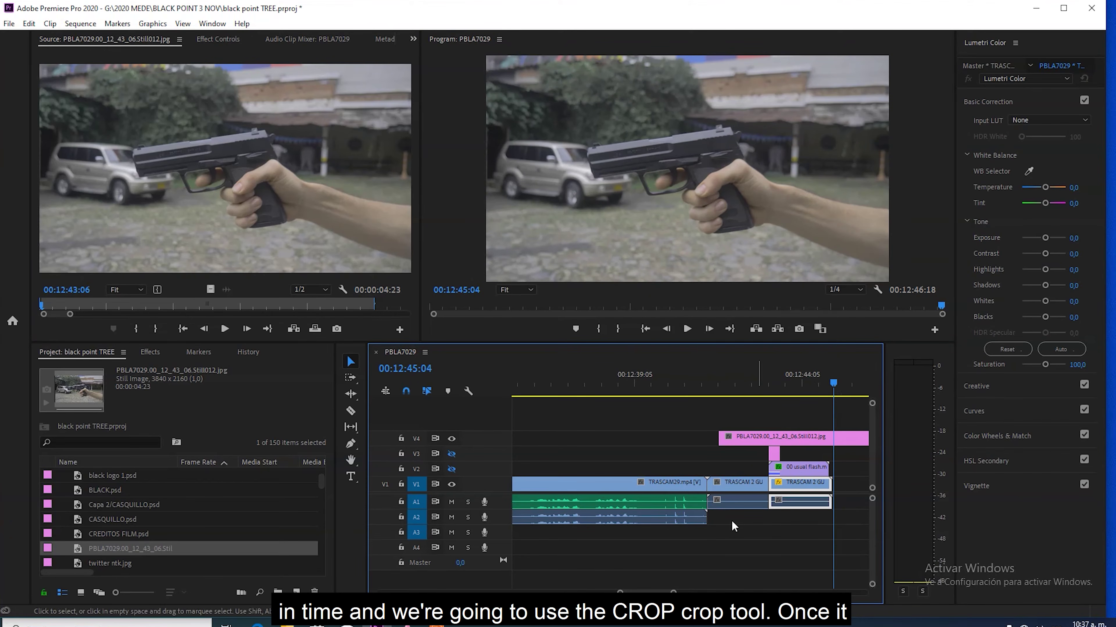
key("=")
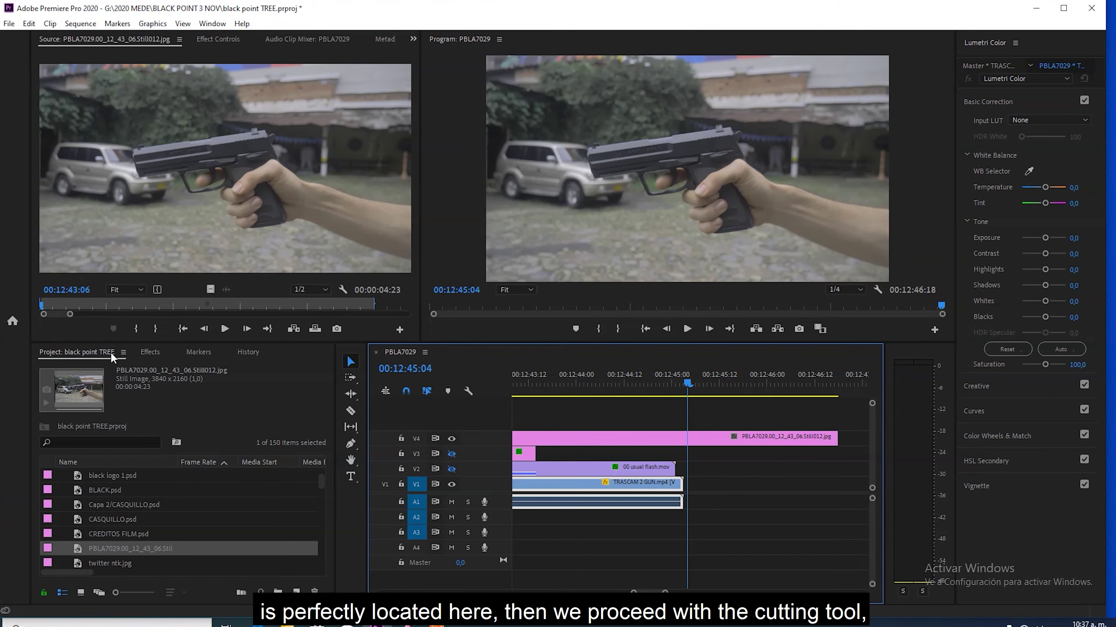
left_click(149, 351)
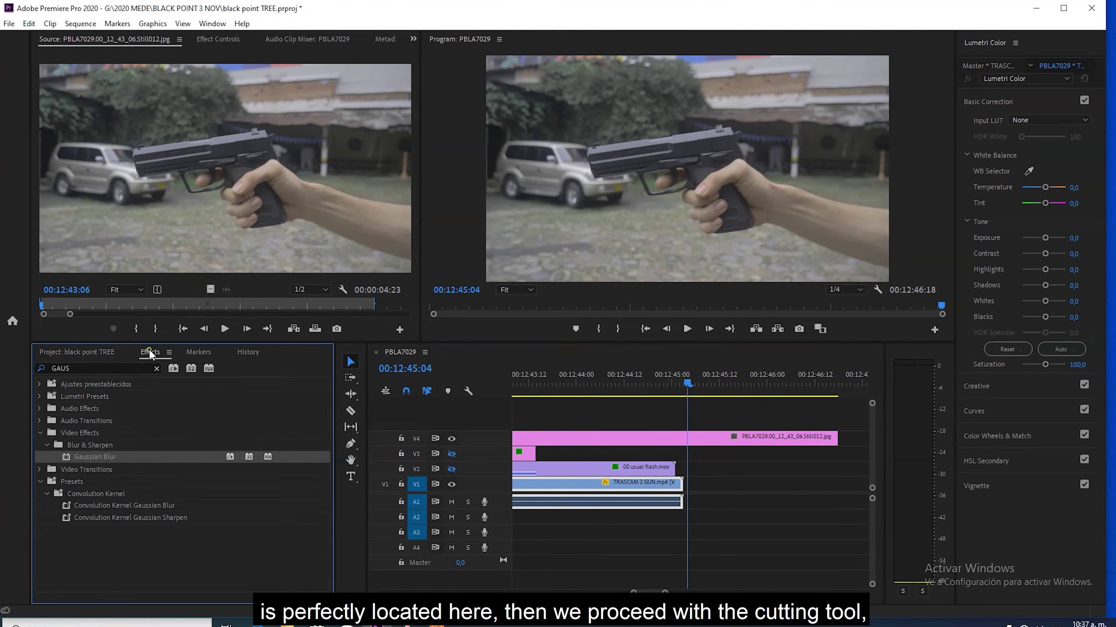
left_click(120, 371)
type("C")
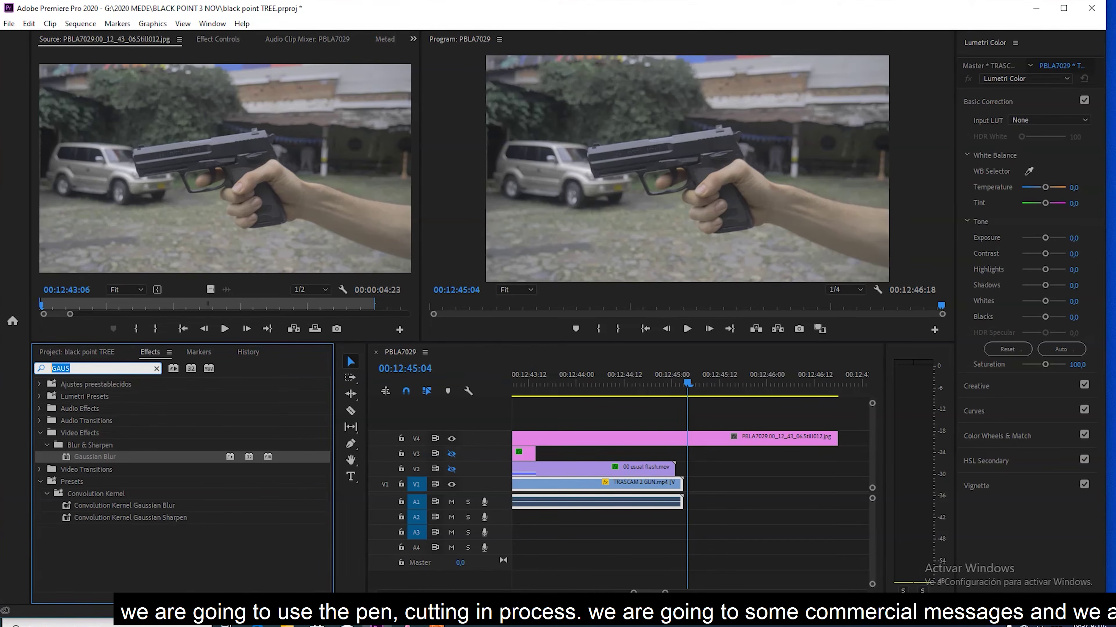
type("ROP")
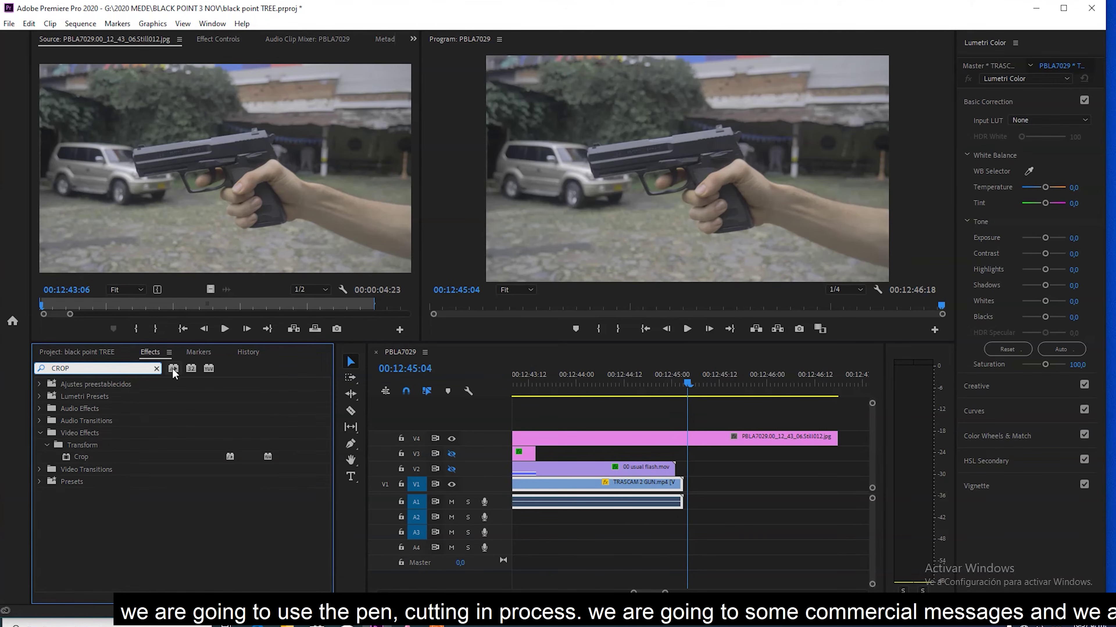
left_click_drag(77, 457, 716, 440)
left_click_drag(716, 439, 715, 440)
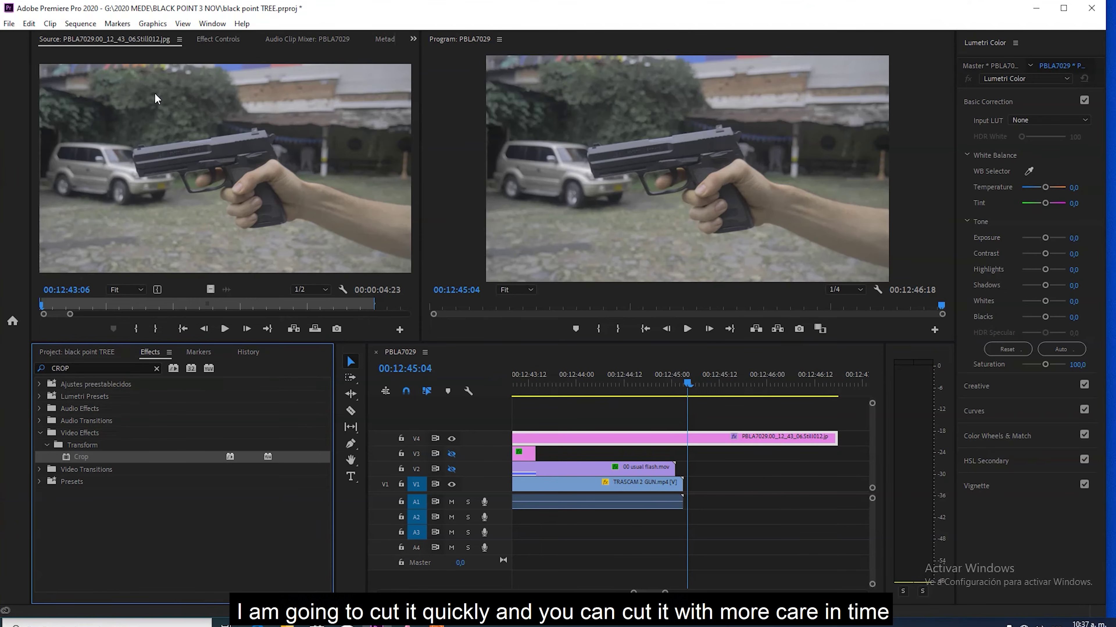
Step: Draw a closed four-point pen mask on the Crop effect around the gun's slide
left_click(224, 39)
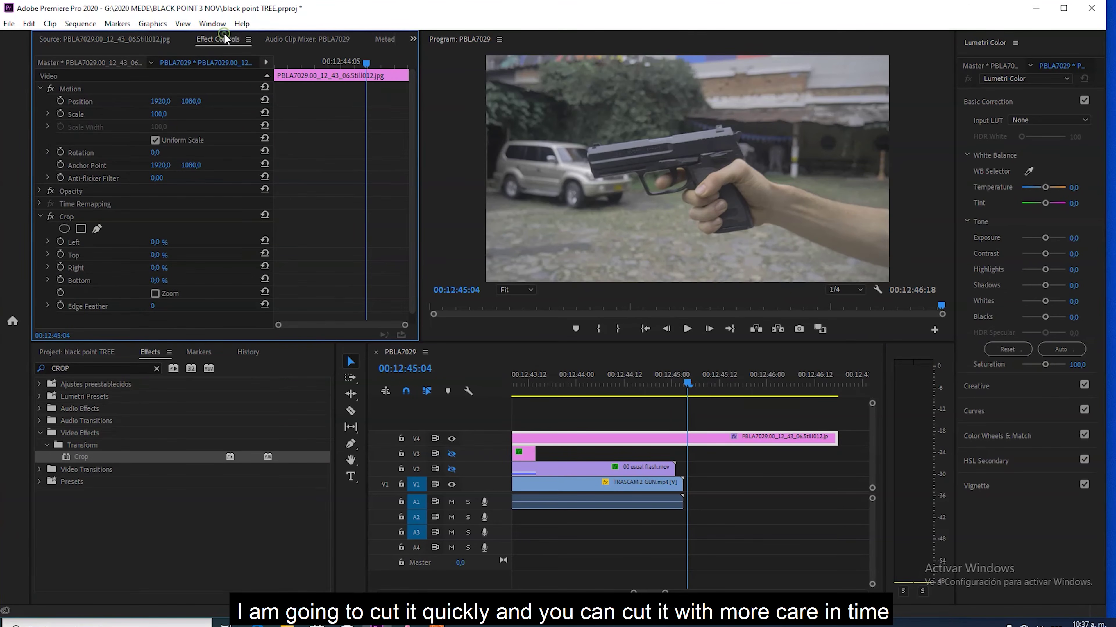
left_click(96, 229)
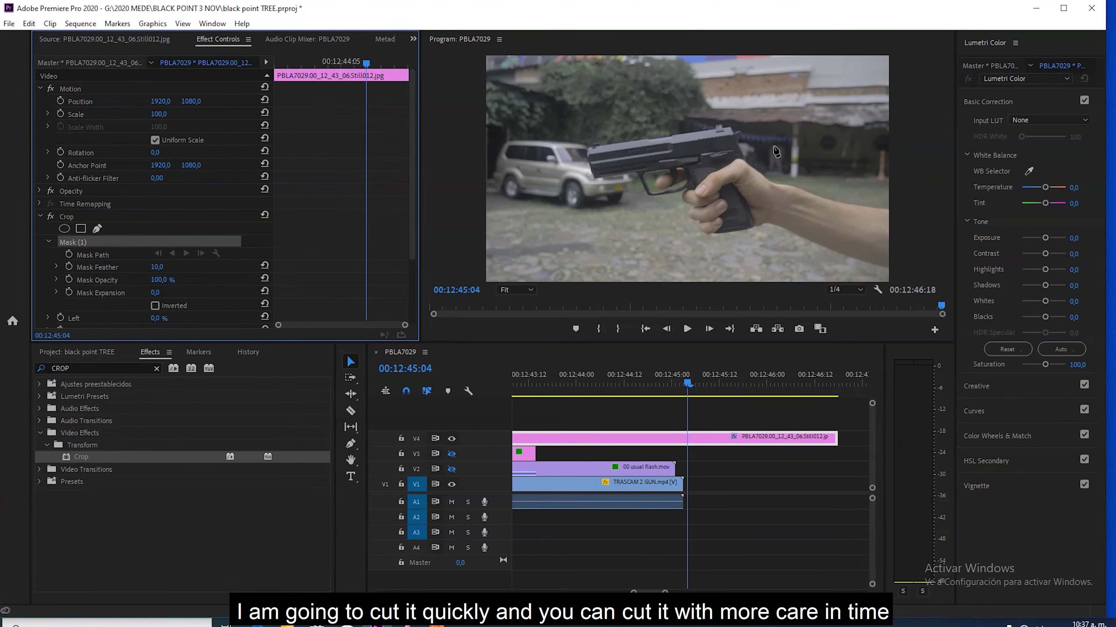
left_click(589, 150)
left_click(726, 128)
left_click(738, 146)
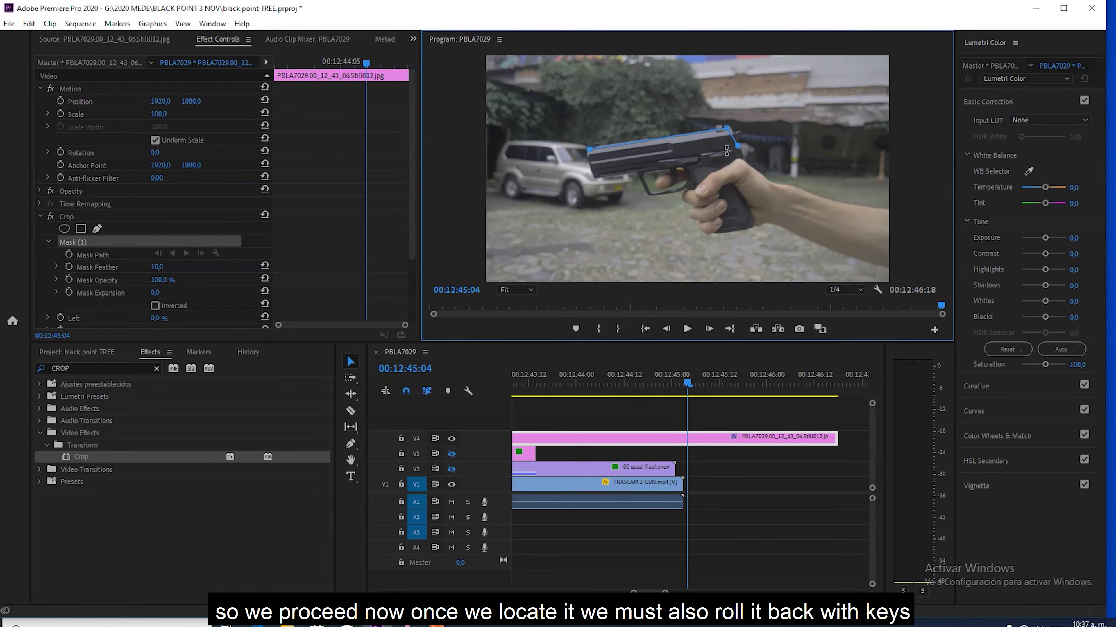
left_click(590, 168)
left_click(589, 150)
Step: Set the slide mask's feather to 21, invert it, and set Crop Left to 98% to isolate the slide
left_click_drag(157, 268, 165, 267)
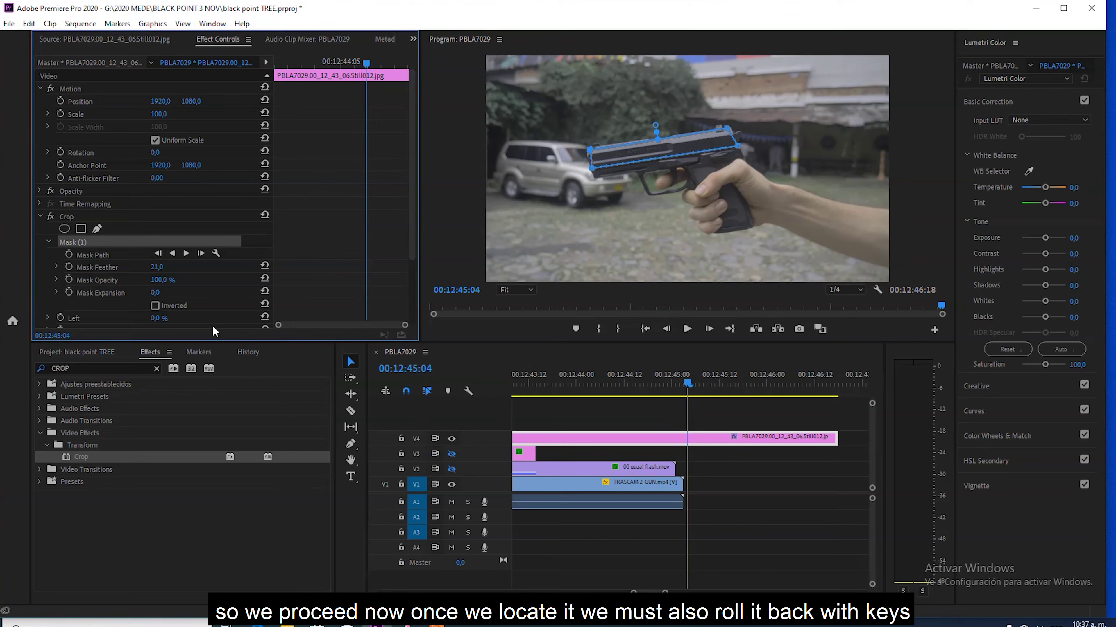
left_click(155, 306)
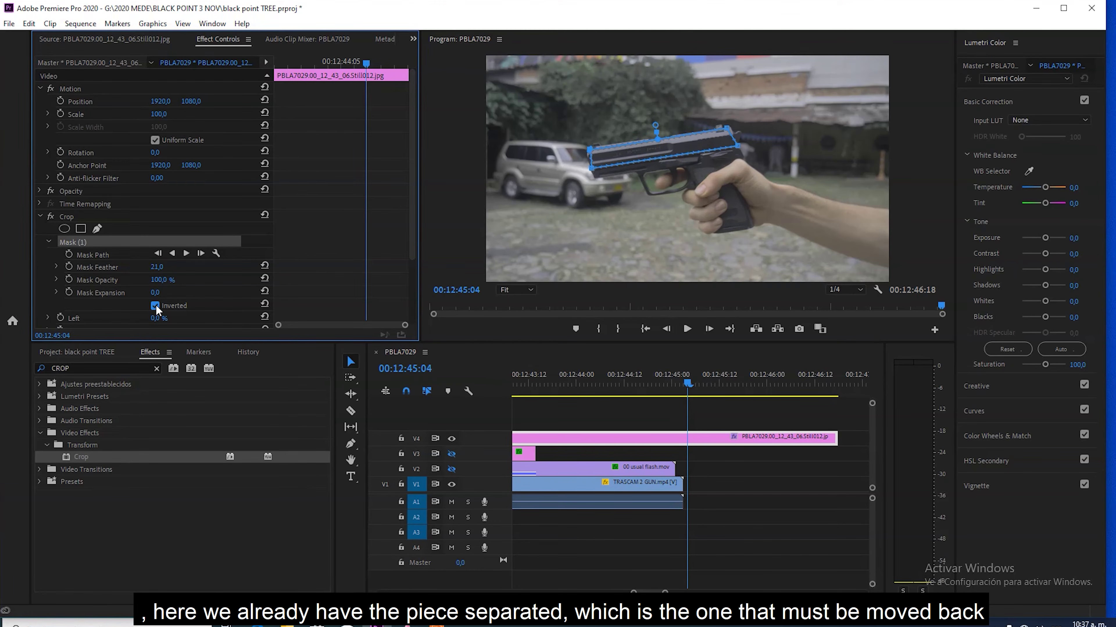
left_click_drag(154, 318, 162, 319)
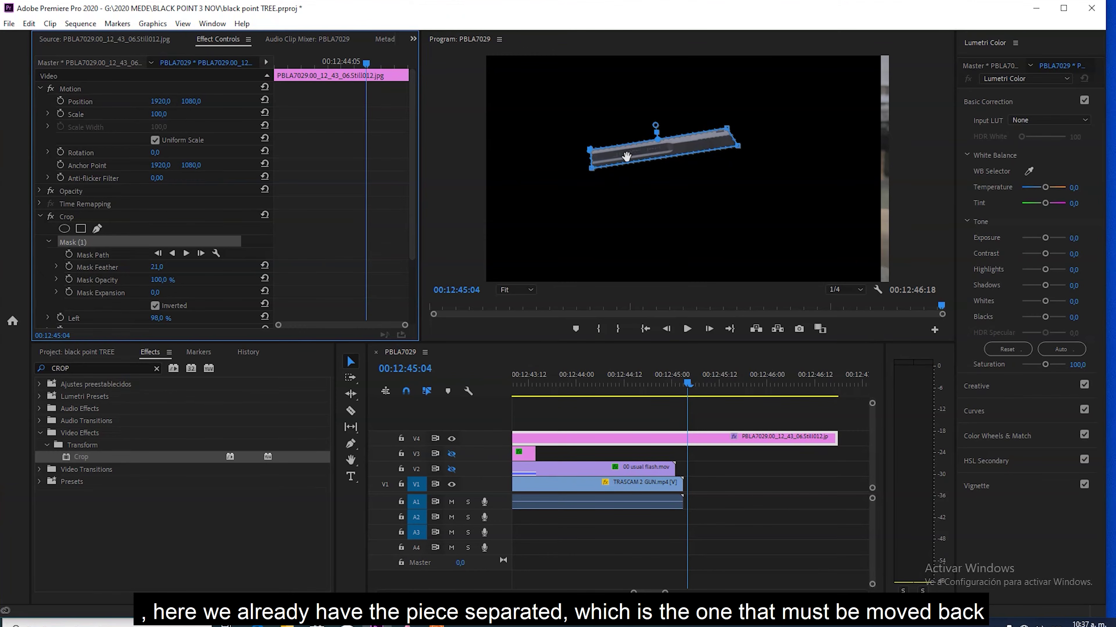
Step: Trim both ends of the V4 still to match the V3 shell casing clip, and make tracks V3 and V2 visible again
left_click(727, 485)
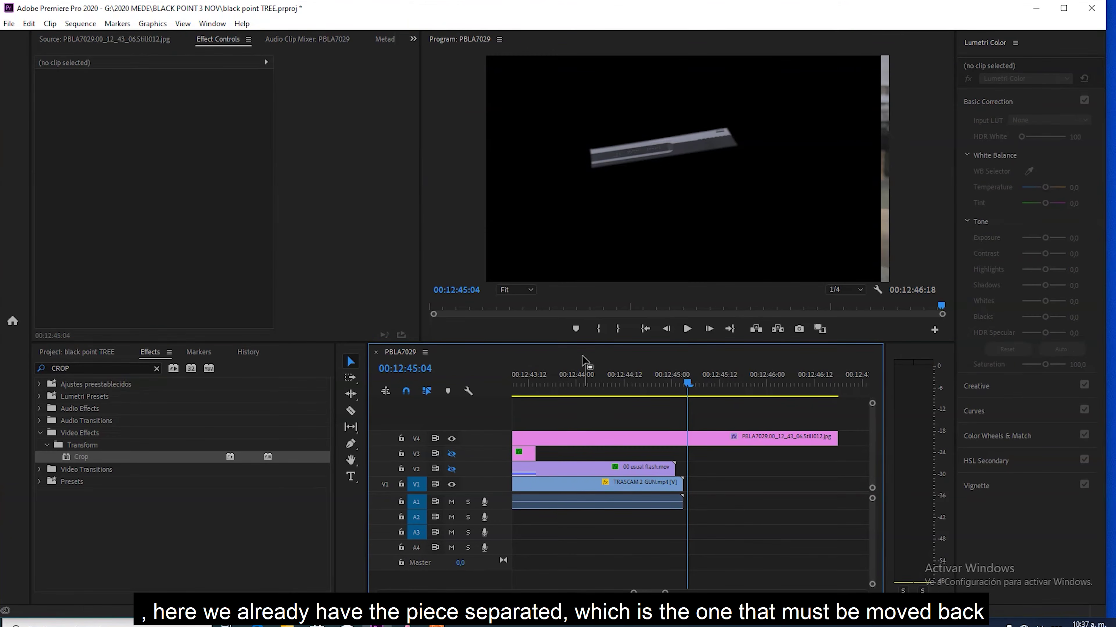
left_click(562, 390)
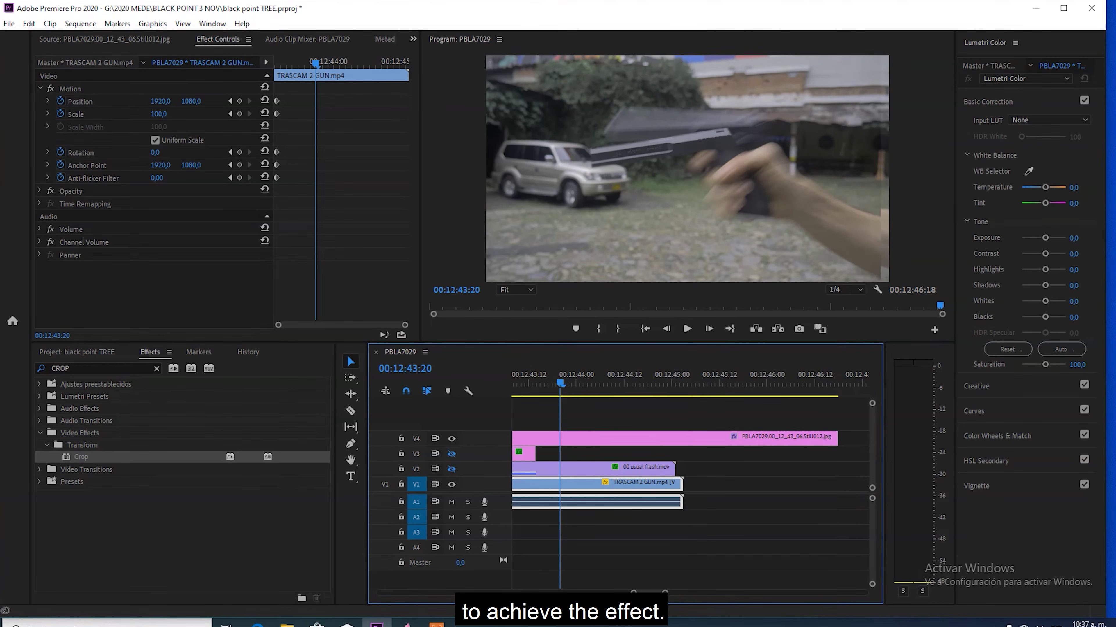
left_click_drag(633, 593, 628, 592)
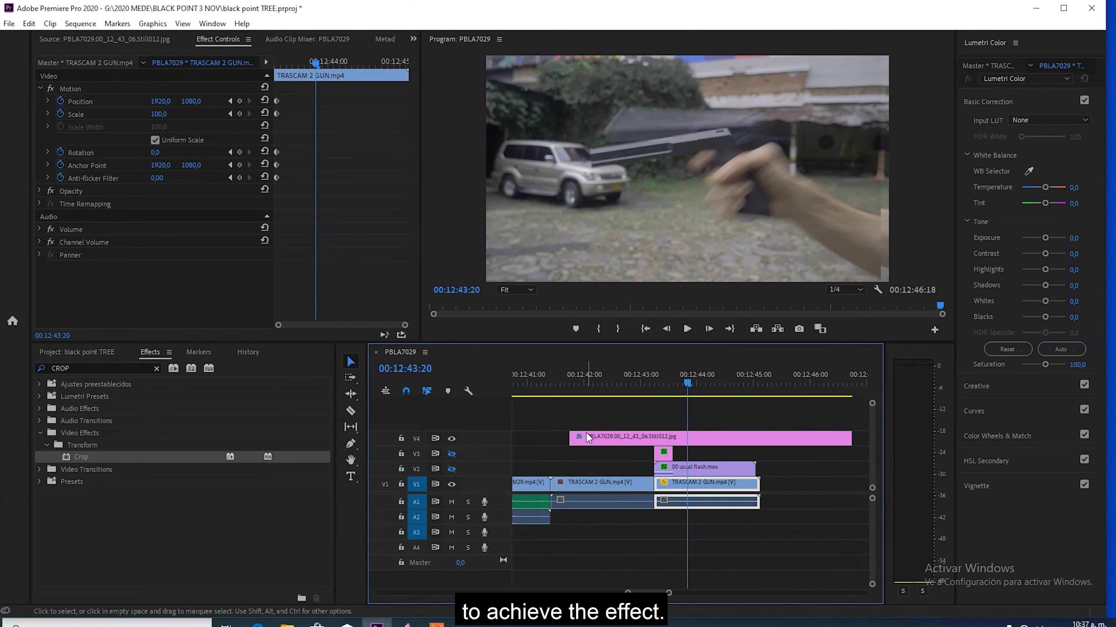
left_click_drag(578, 439, 655, 440)
left_click_drag(857, 438, 672, 438)
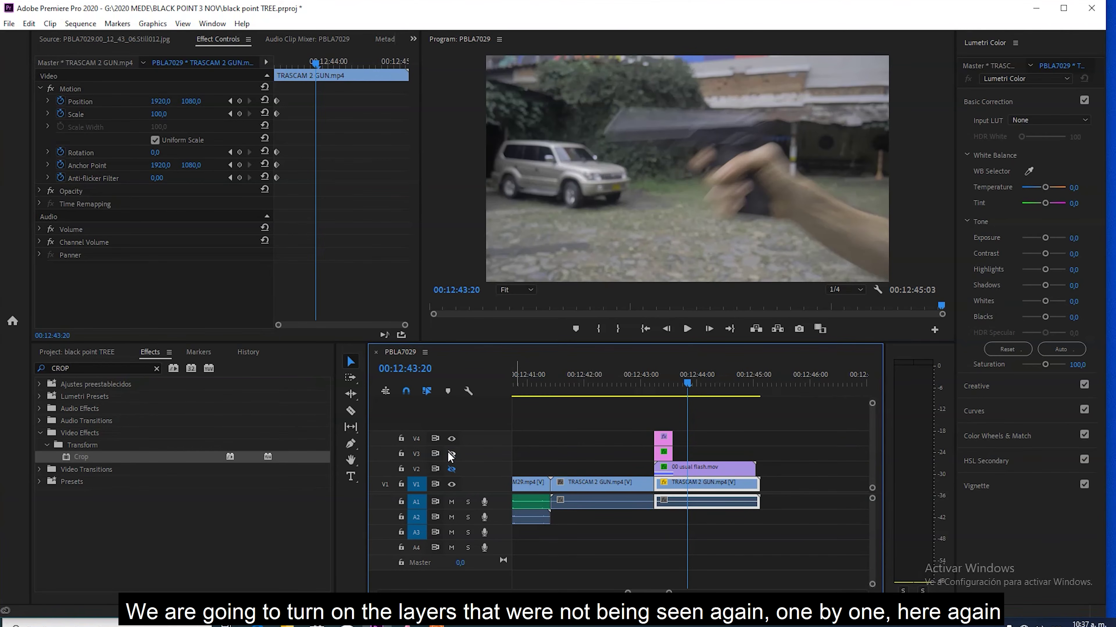
left_click(450, 469)
Step: Enable Position, Scale, Rotation, Anchor Point and Anti-flicker Filter keyframes on the V4 still at 00:12:43:06
left_click(657, 391)
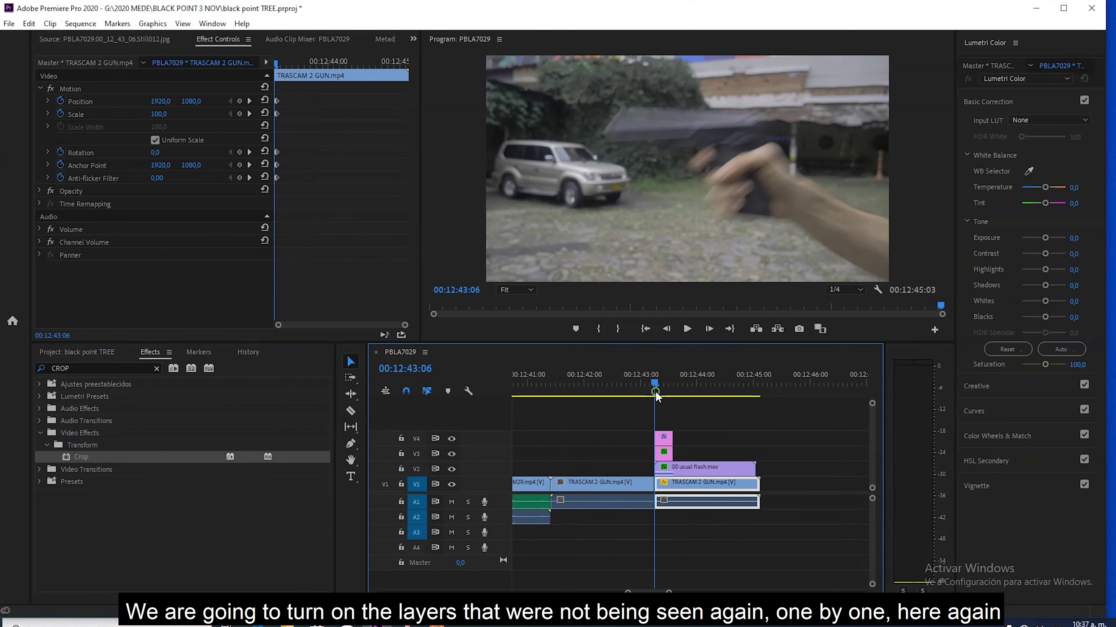
left_click(665, 437)
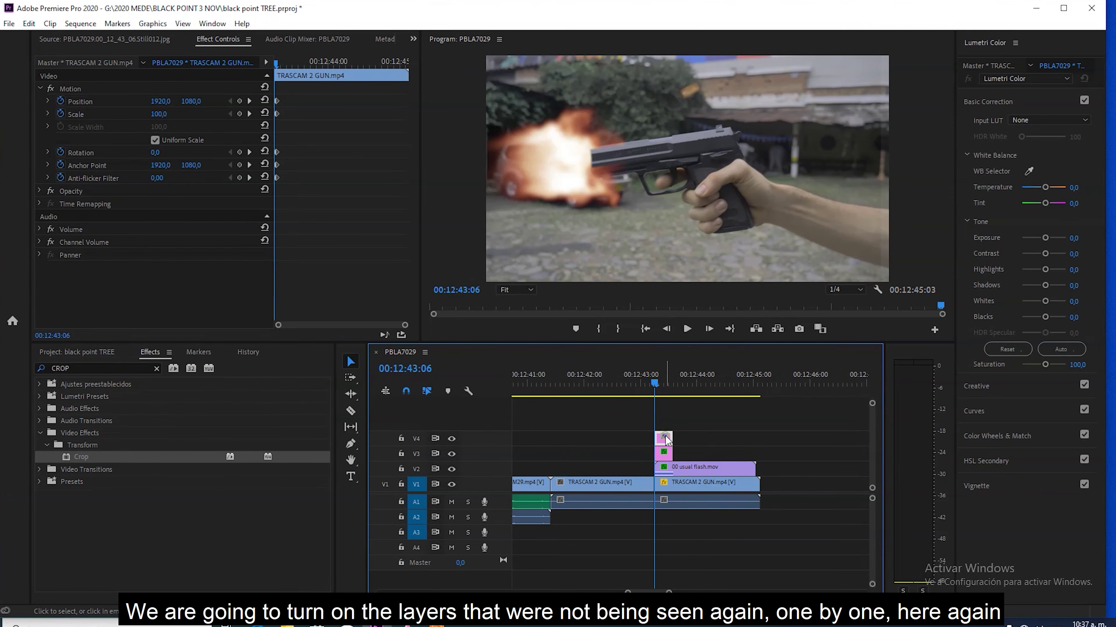
left_click(60, 100)
left_click(60, 114)
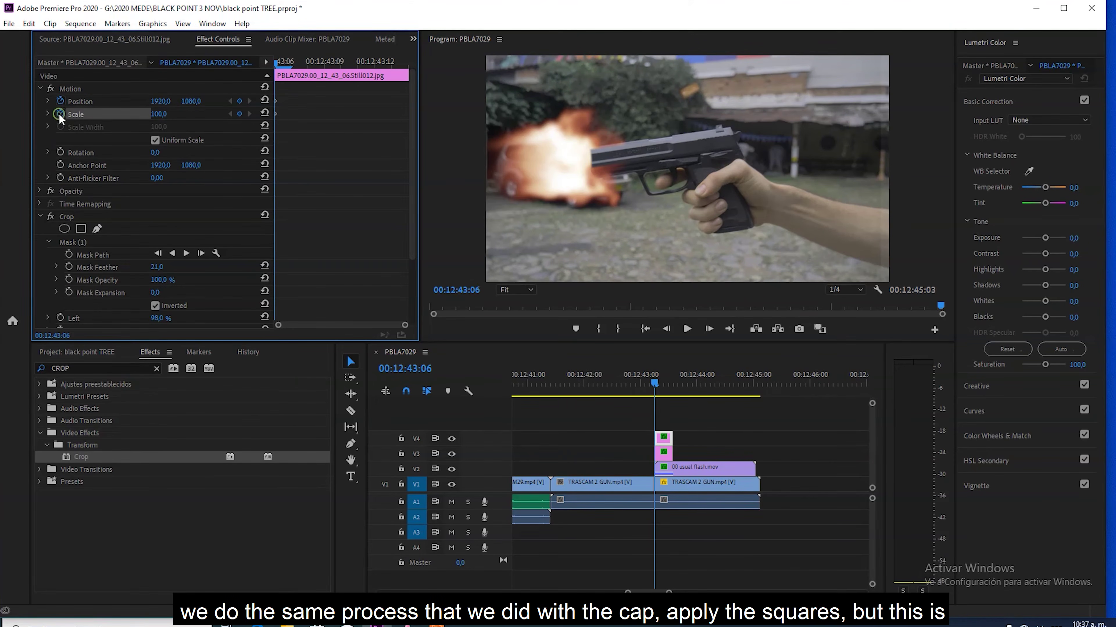
left_click(60, 153)
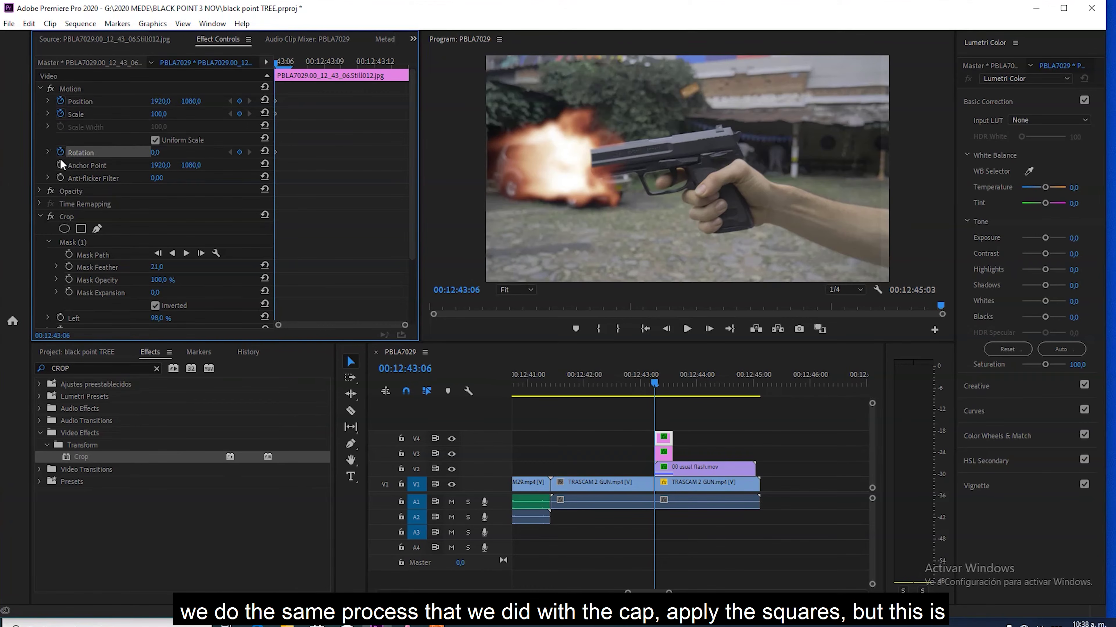
left_click(60, 164)
left_click(60, 177)
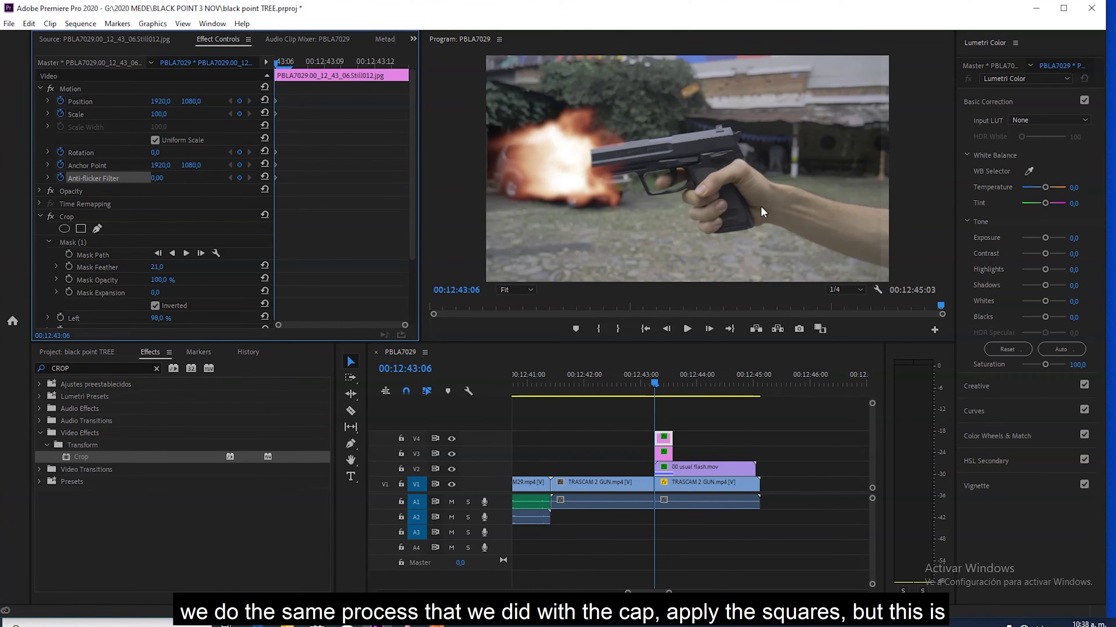
Step: Compare the slide cutout with the recoiling gun at 00:12:43:08, then step back to 00:12:43:06
left_click(659, 381)
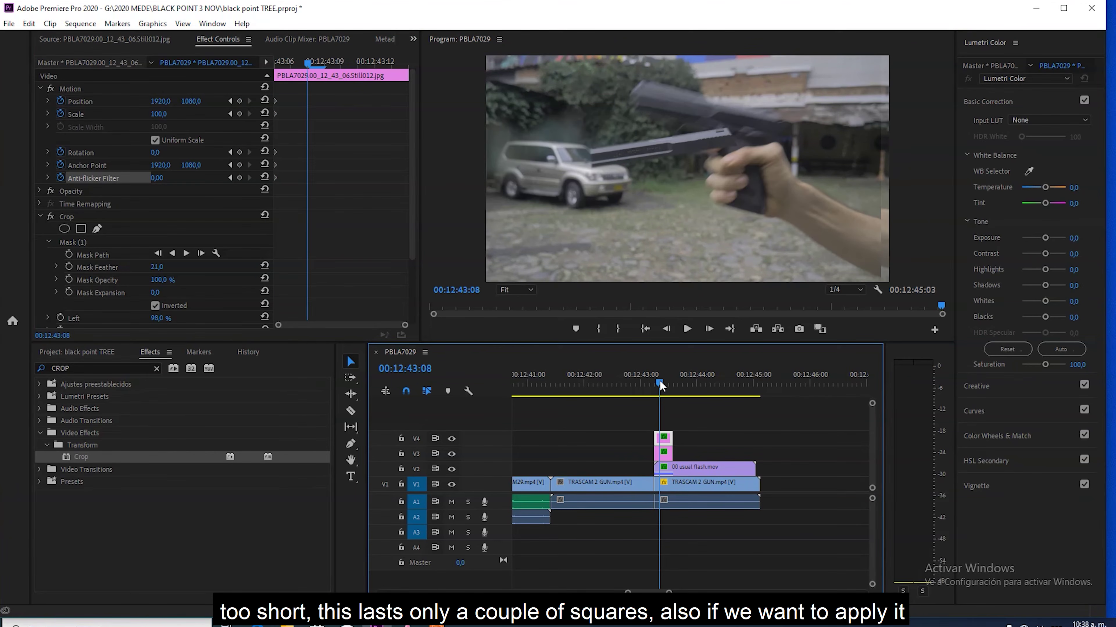
key("Left")
key("Left")
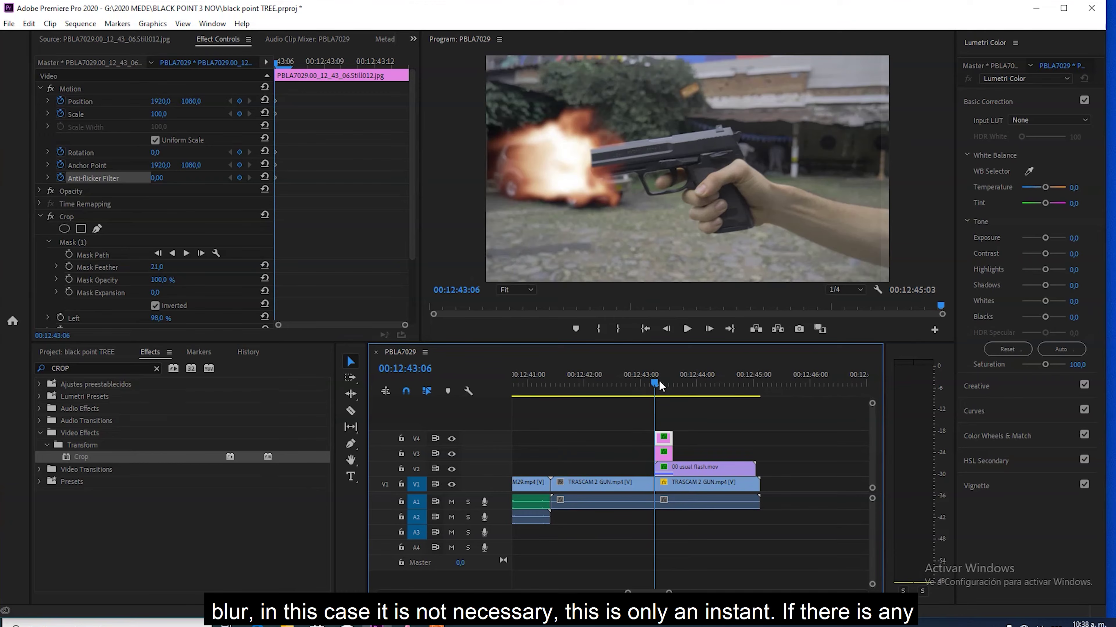
Step: At 00:12:43:07, move the V4 slide still back to position about 2280, 981, and trim its end down to about one frame
key("Right")
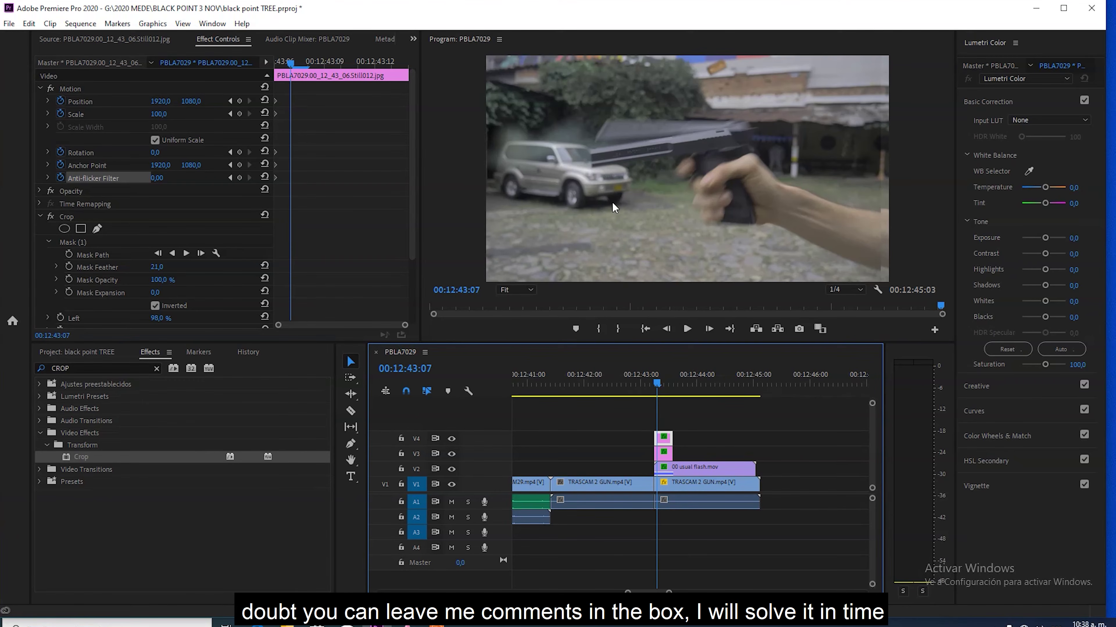
left_click(637, 157)
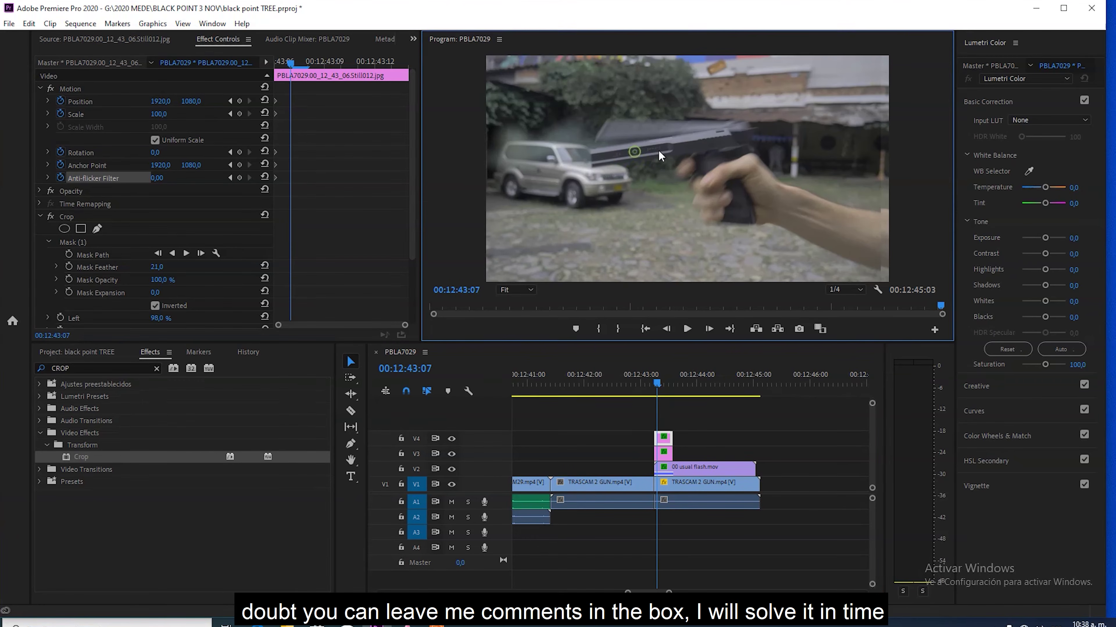
left_click(659, 154)
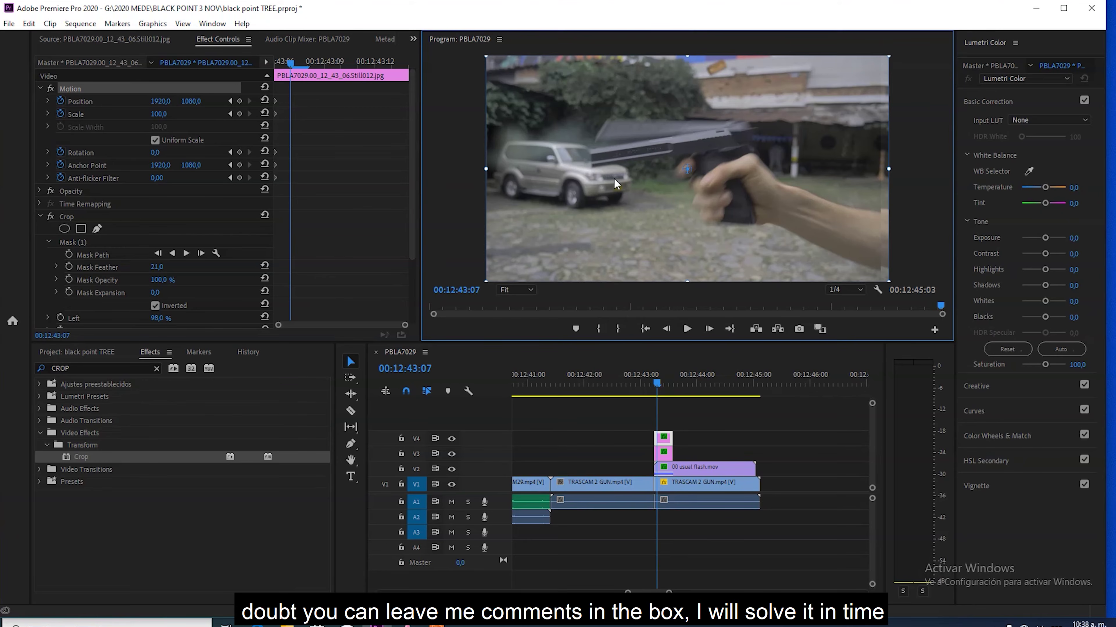
left_click_drag(628, 157, 667, 147)
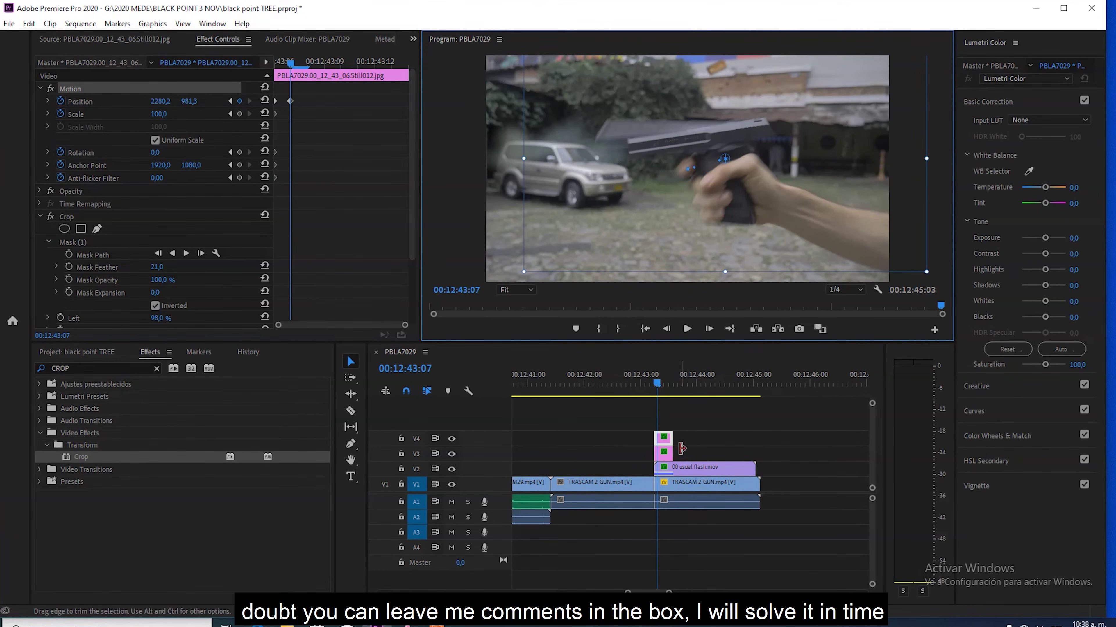
left_click_drag(671, 441, 657, 441)
key("Left")
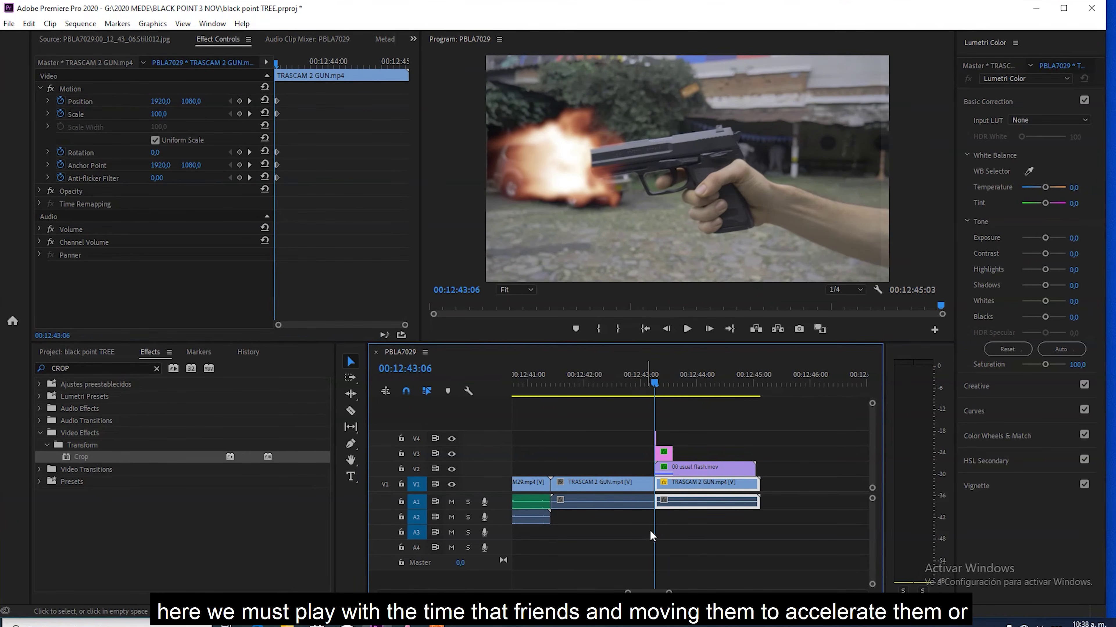
Step: Review the recoil frames from 00:12:43:06 to 00:12:43:08 with the shortened V4 slide still in place
key("Right")
key("Right")
key("Right")
key("Right")
key("Right")
key("Right")
key("Right")
key("Right")
left_click(660, 384)
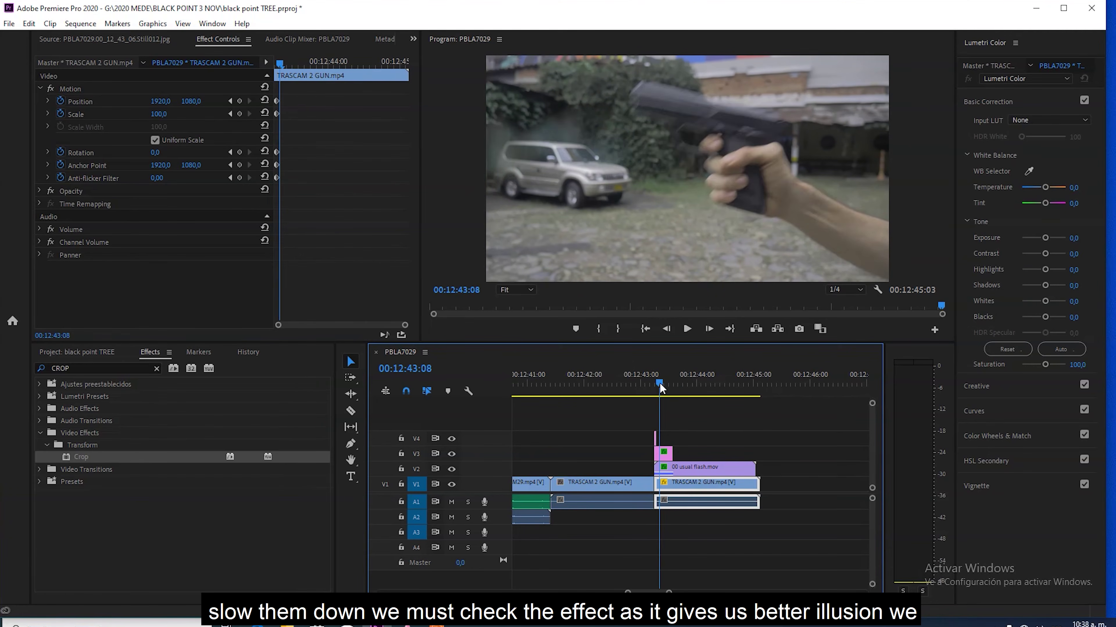
left_click_drag(660, 383, 656, 387)
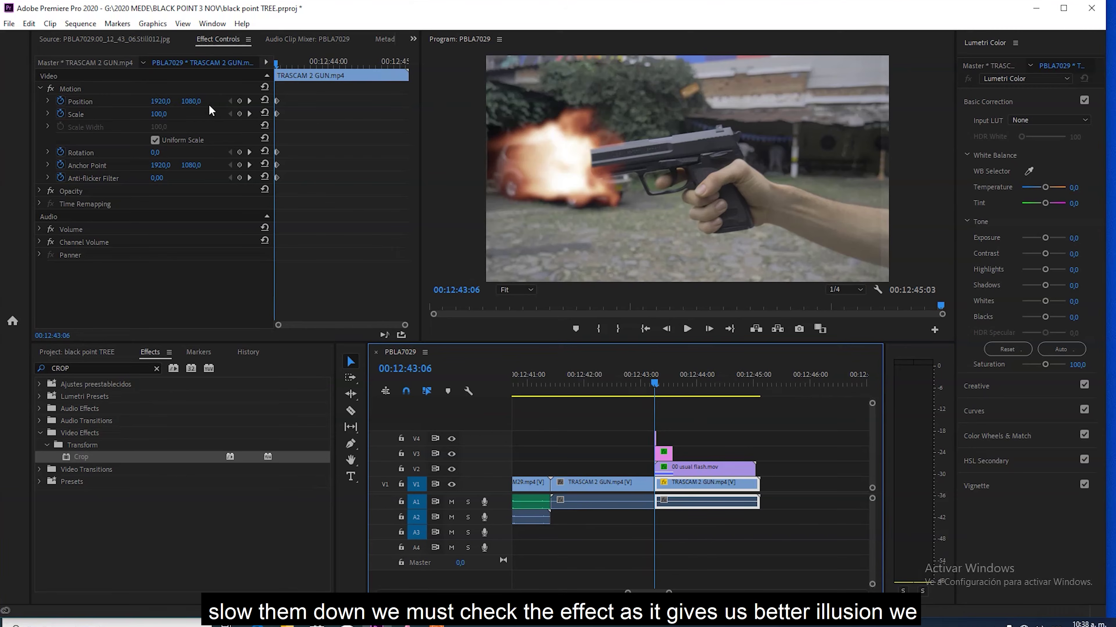
left_click(249, 114)
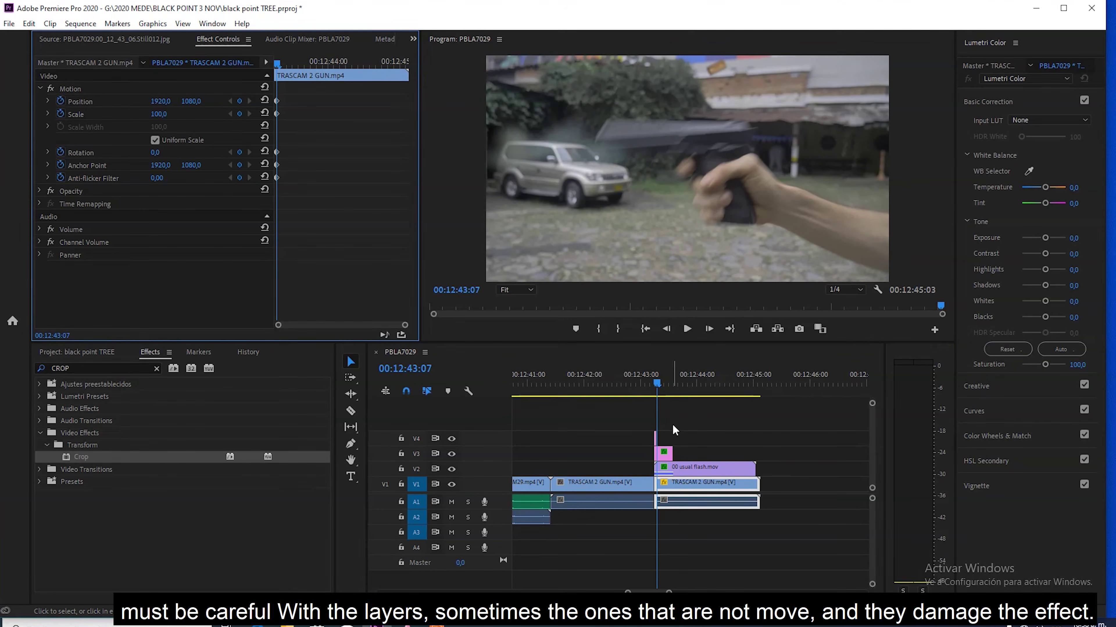
key("Left")
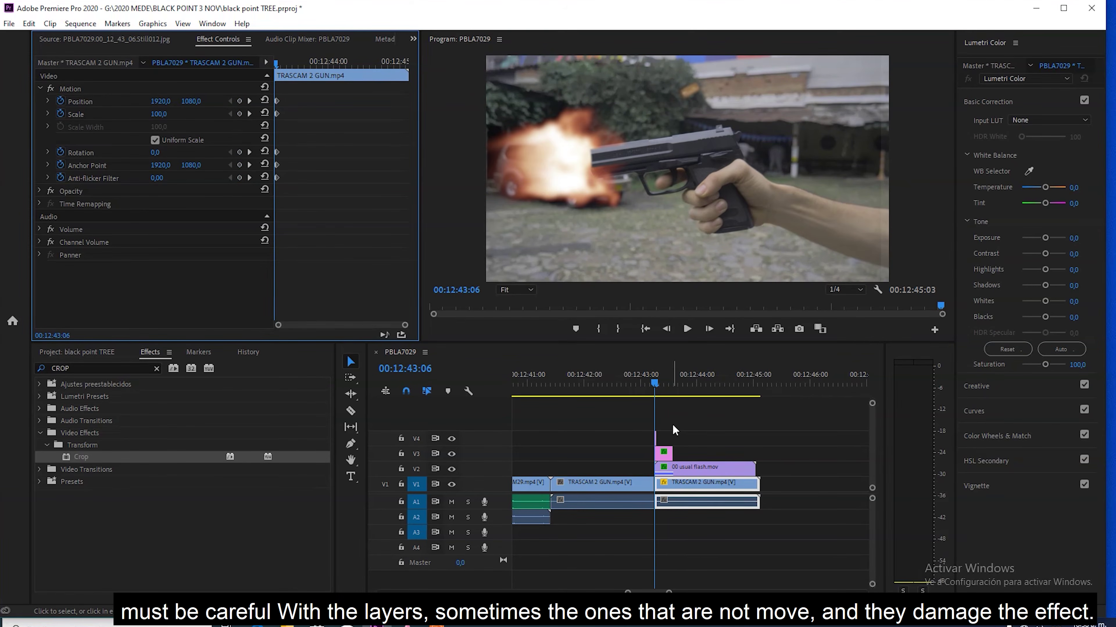
left_click(673, 143)
left_click(95, 91)
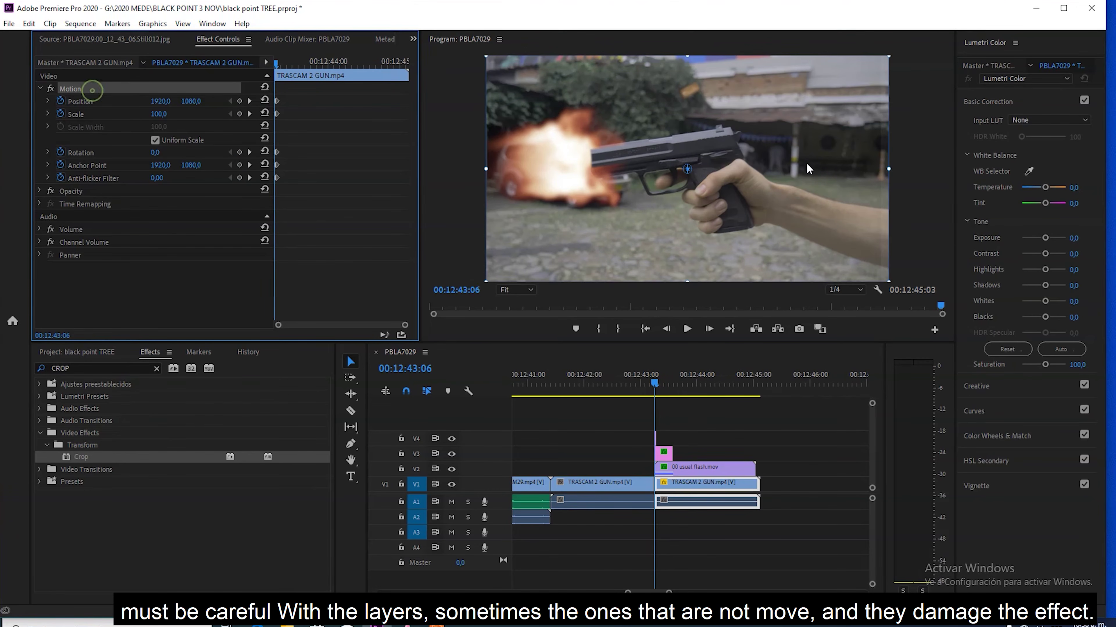
left_click_drag(712, 146, 745, 137)
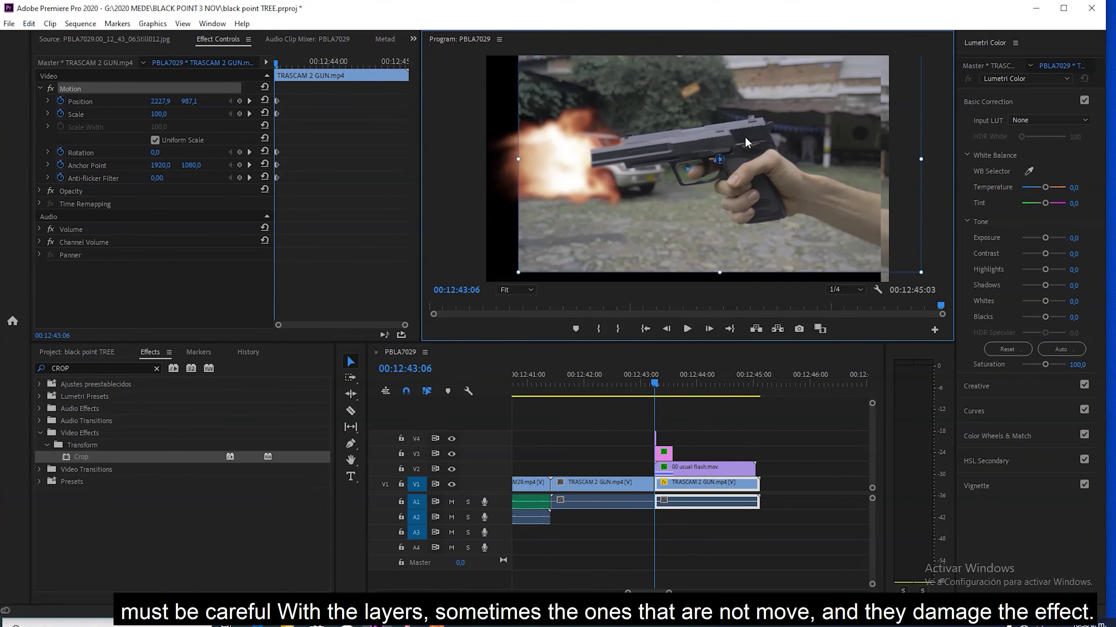
key("ctrl+z")
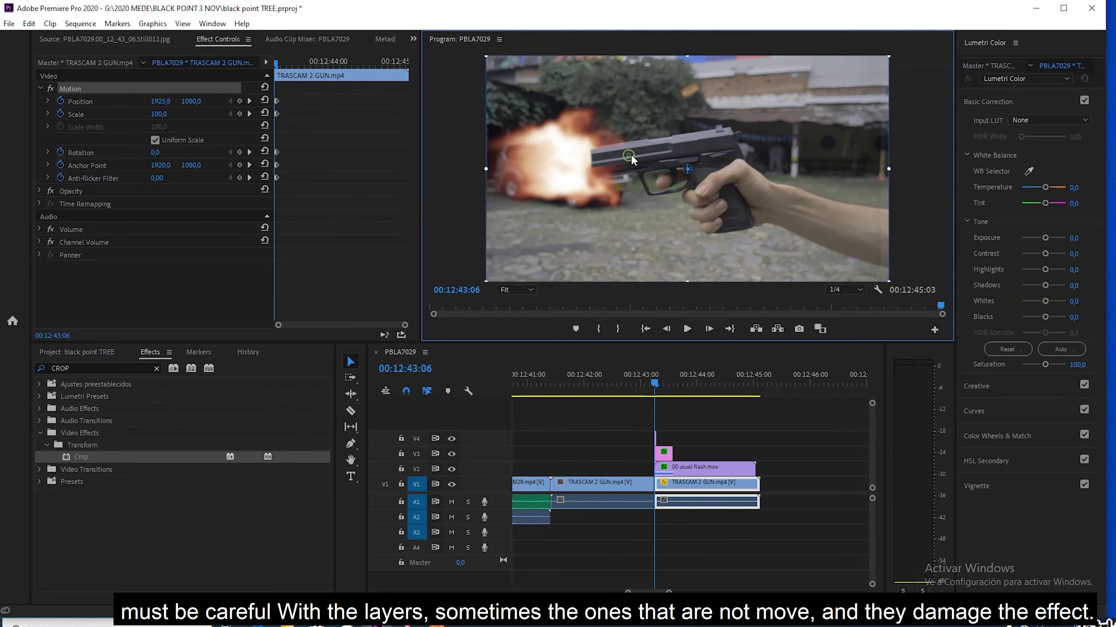
left_click_drag(628, 155, 644, 153)
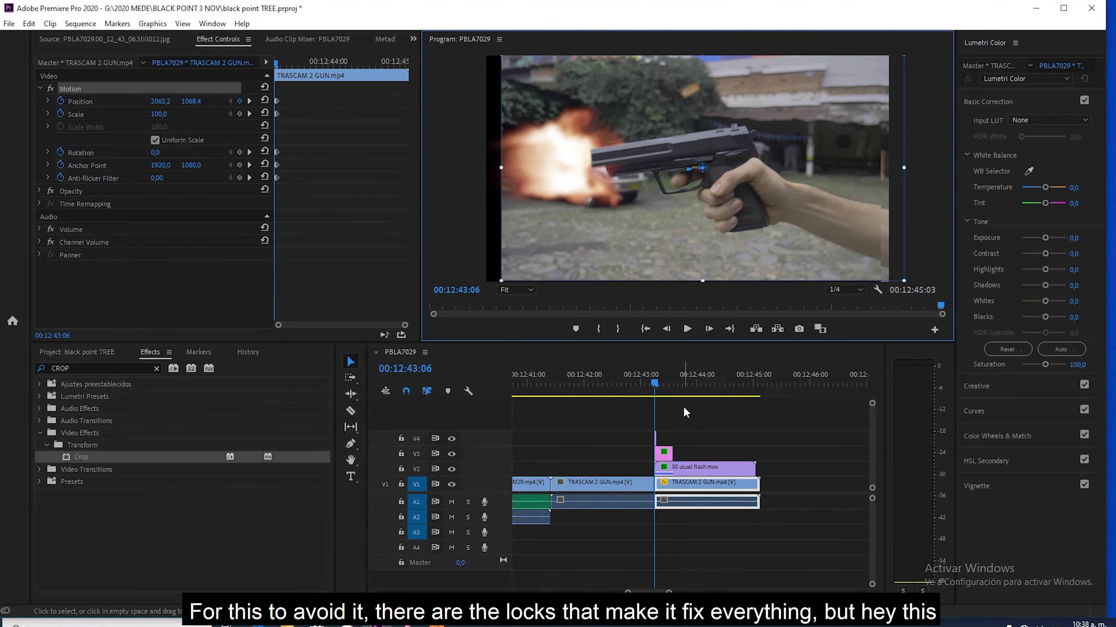
key("ctrl+z")
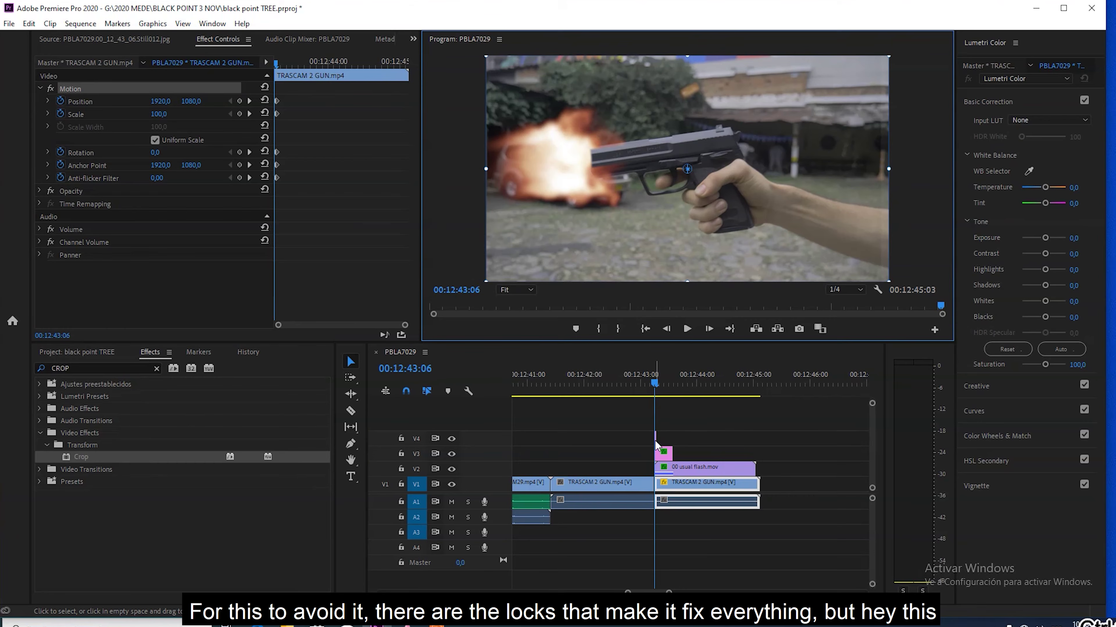
Step: Move the V4 slide still backwards along the gun at 00:12:43:06, to position about 2251, 1004
left_click(661, 452)
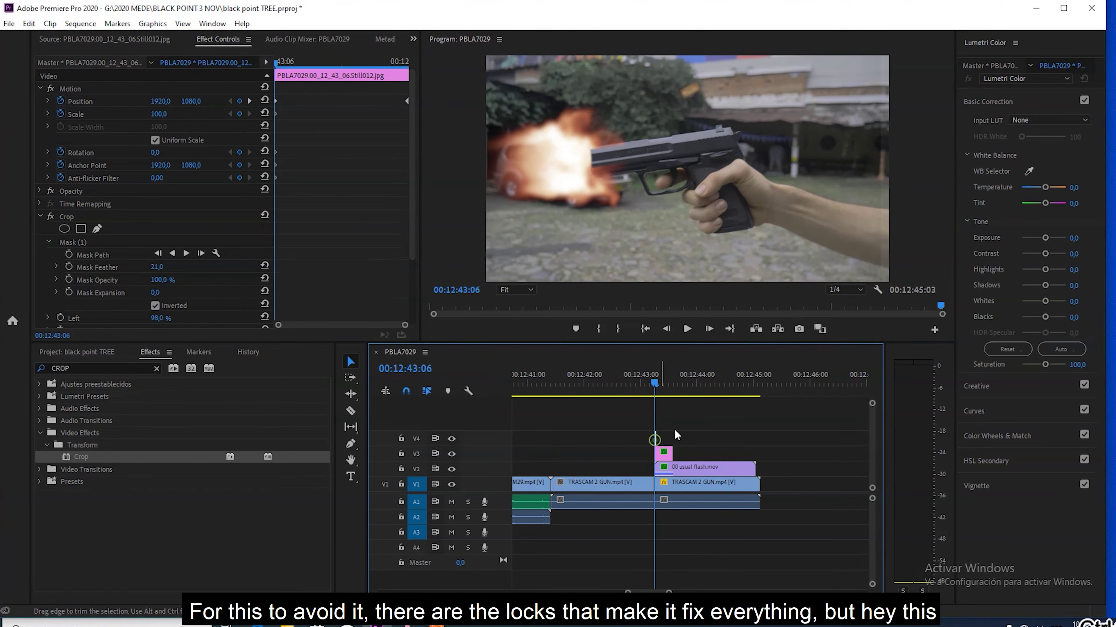
left_click(83, 90)
left_click_drag(686, 146, 722, 137)
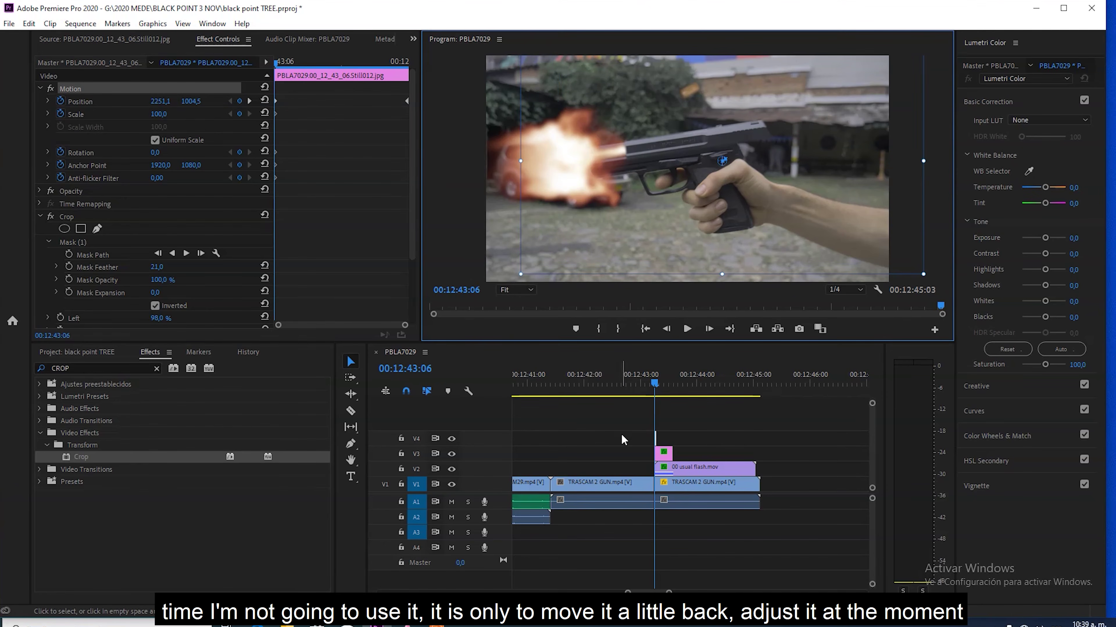
Step: Play the shot and compare the frames around 00:12:43:06 to examine the slide's backward movement
mouse_move(654, 387)
left_mouse_down()
mouse_move(649, 379)
mouse_move(656, 389)
left_mouse_up()
key("space")
key("space")
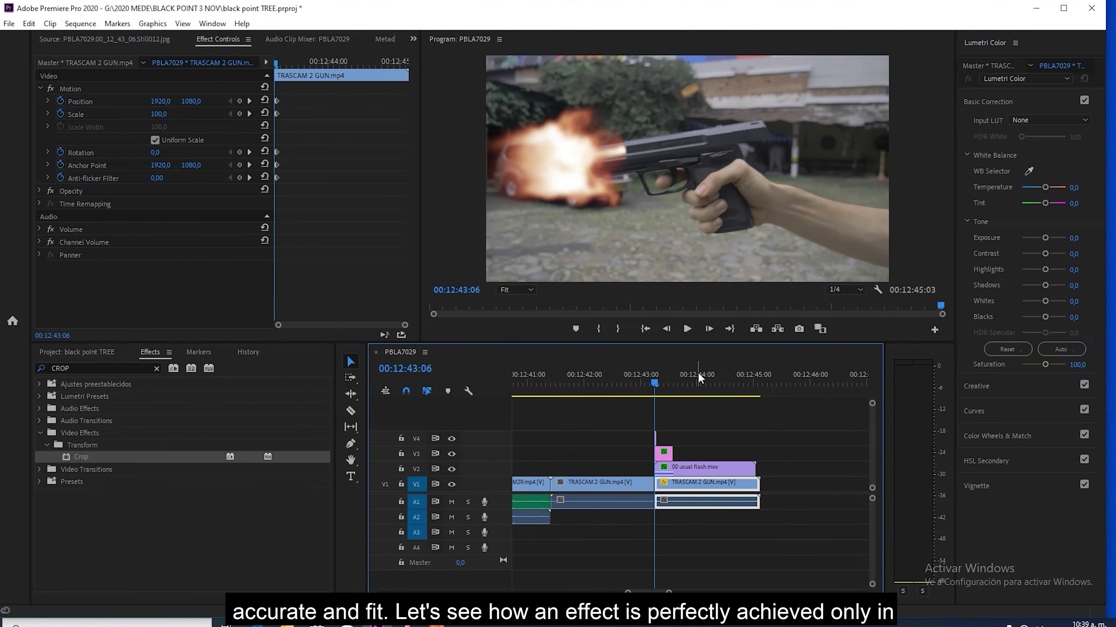
key("Left")
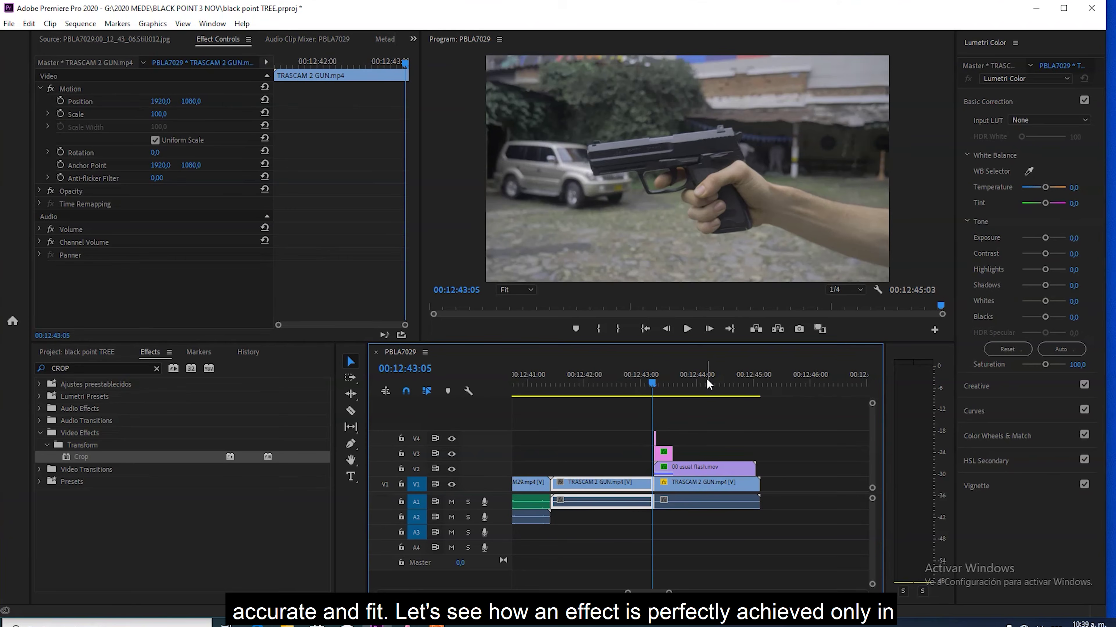
key("Right")
key("Right")
key("Left")
key("Left")
key("Right")
key("Left")
key("Right")
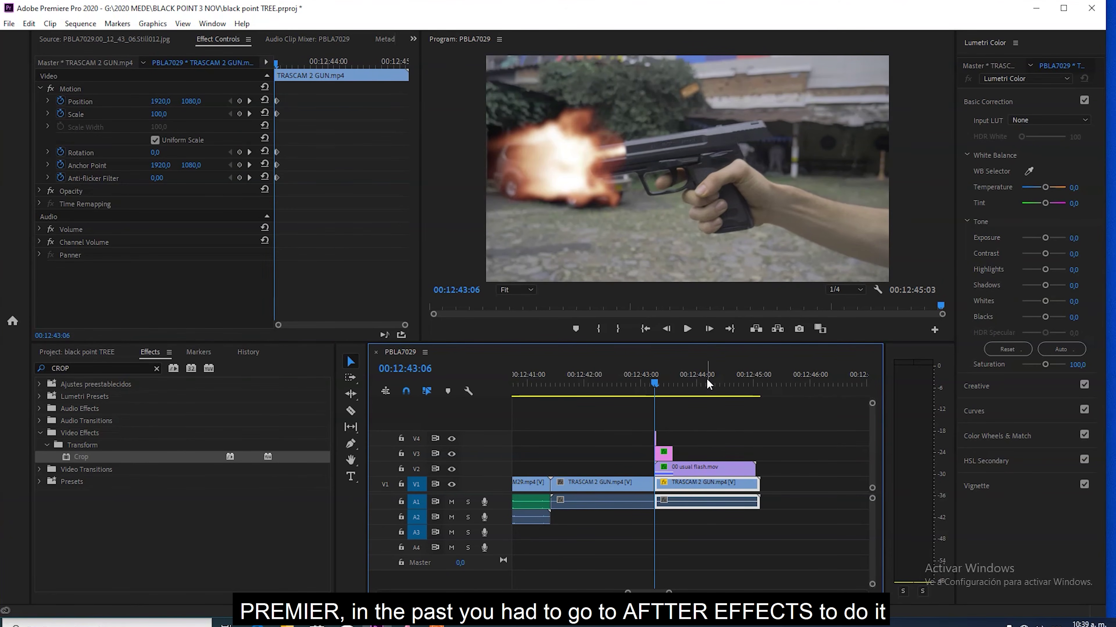
key("Left")
key("Right")
key("Right")
key("Left")
key("Left")
key("Right")
key("Right")
key("Left")
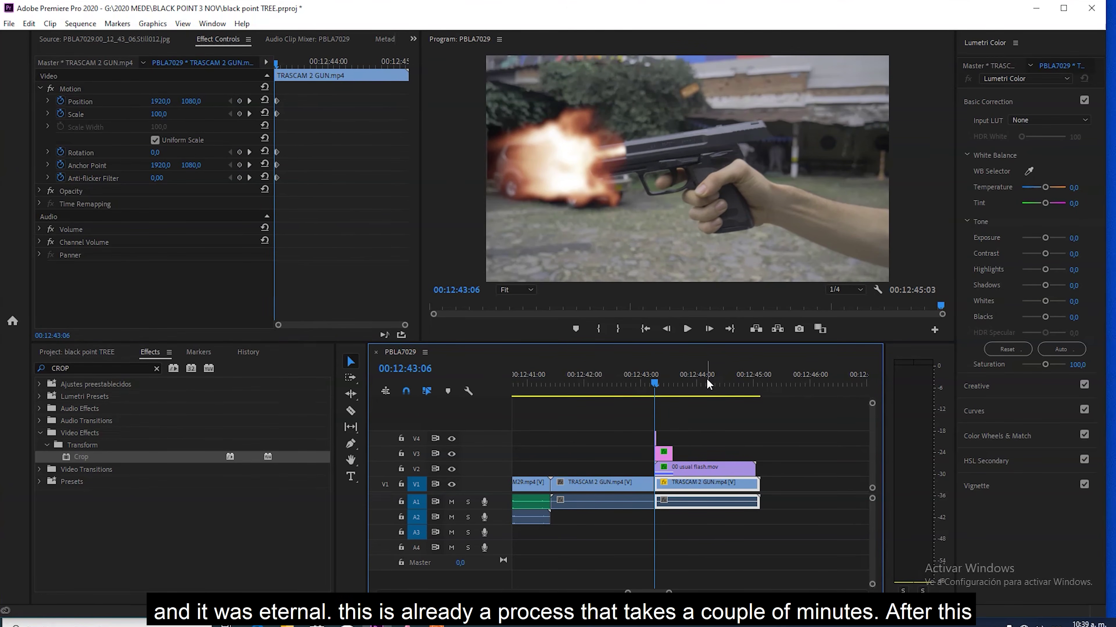
Step: Play back the complete gunshot from 00:12:43:00, then scrub through the firing moment to 00:12:43:09
key("Left")
key("shift+Left")
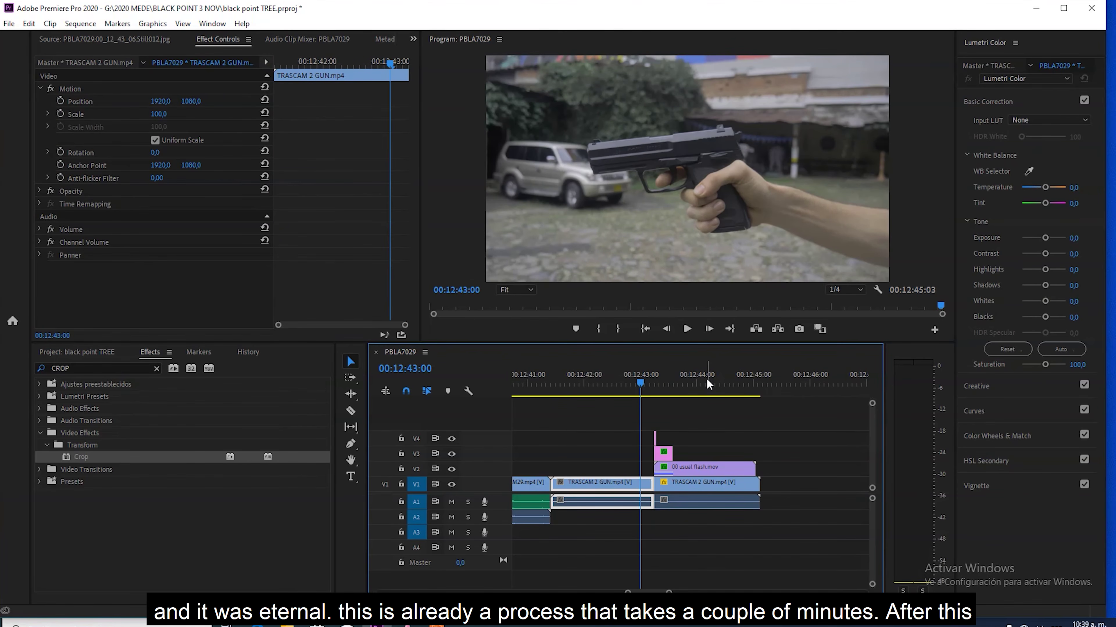
key("space")
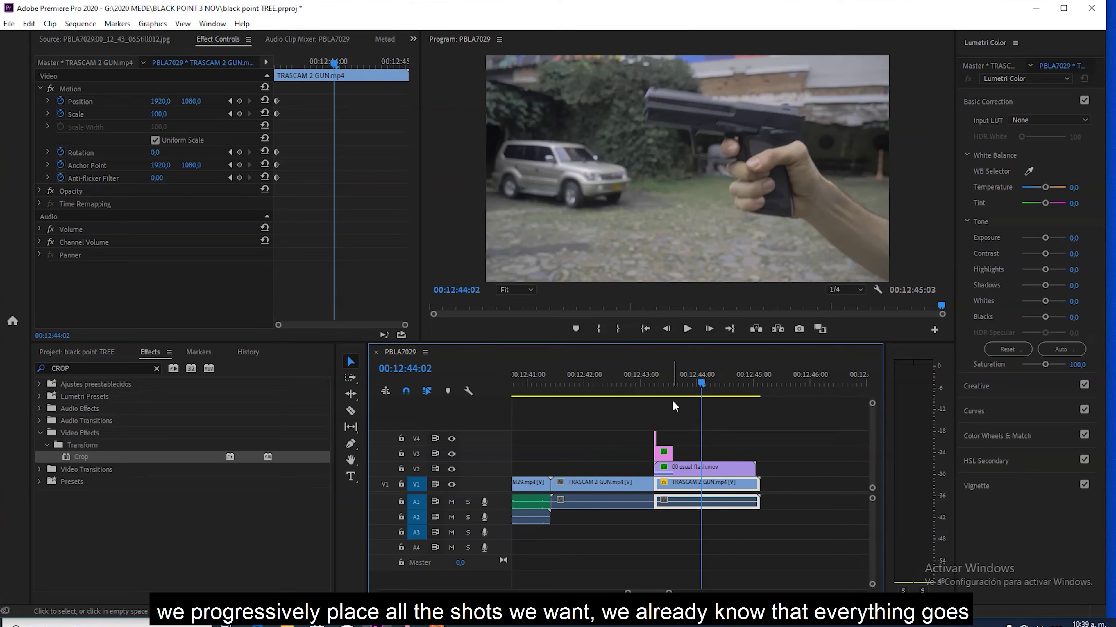
left_click_drag(652, 388, 663, 391)
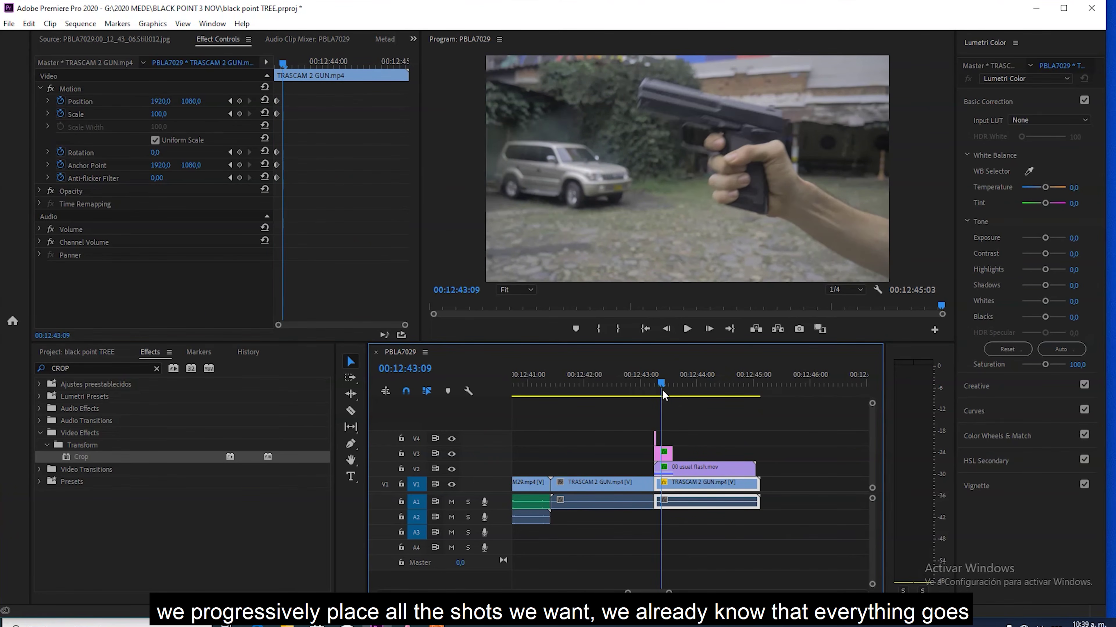